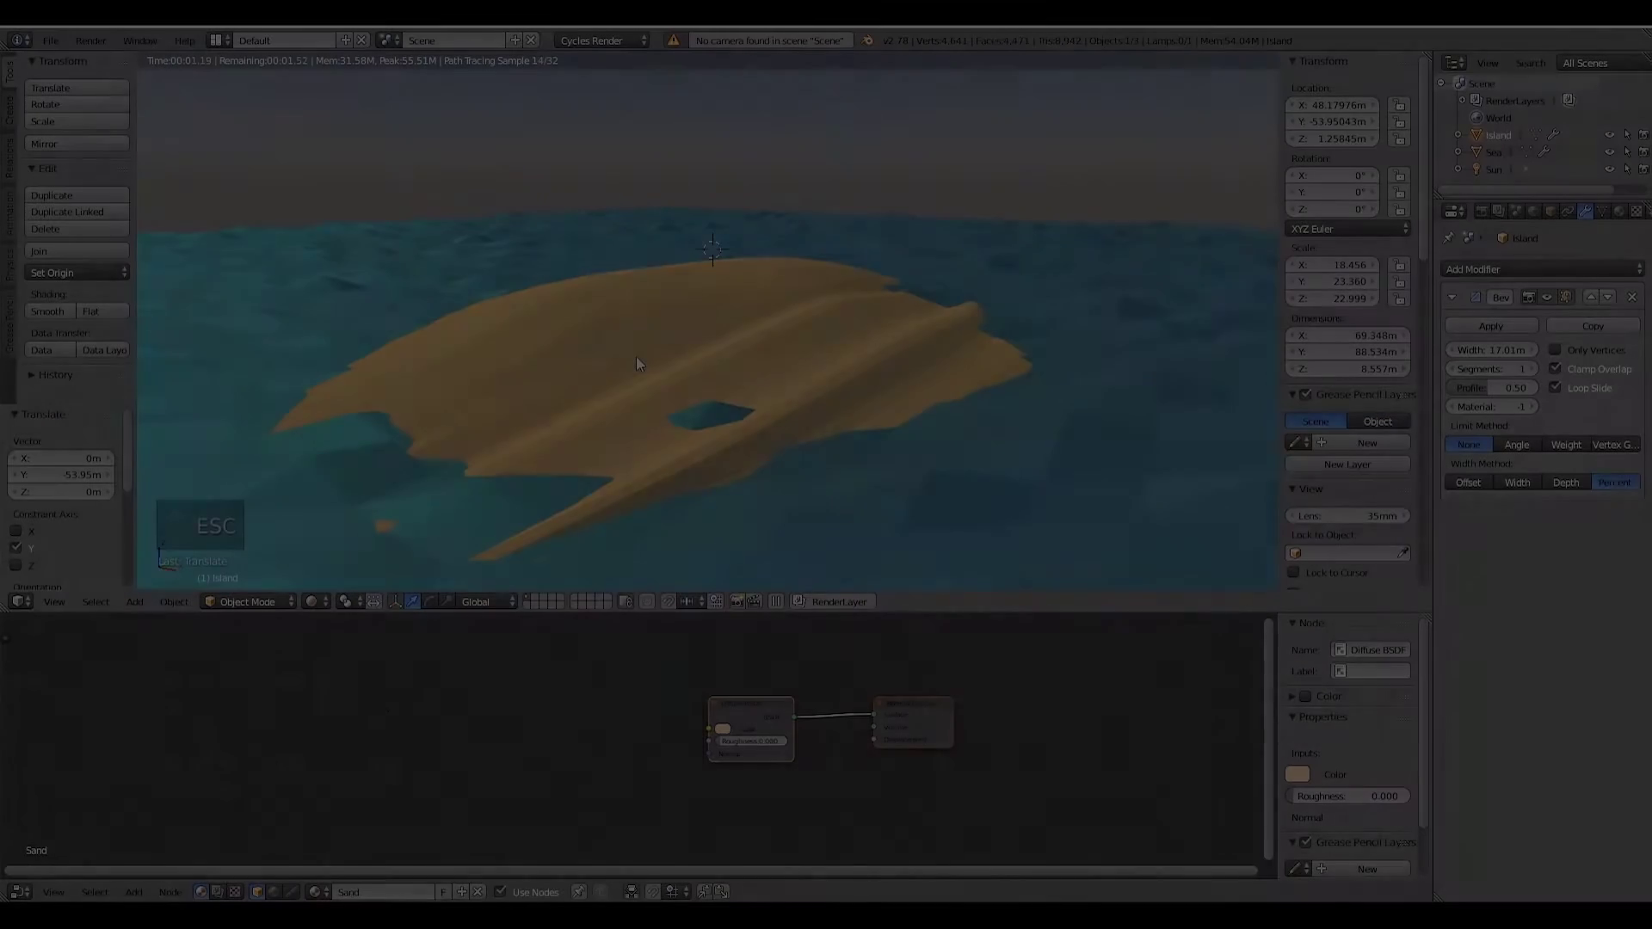
- Add a camera to the scene and align it to the current view of the island
key("shift+a")
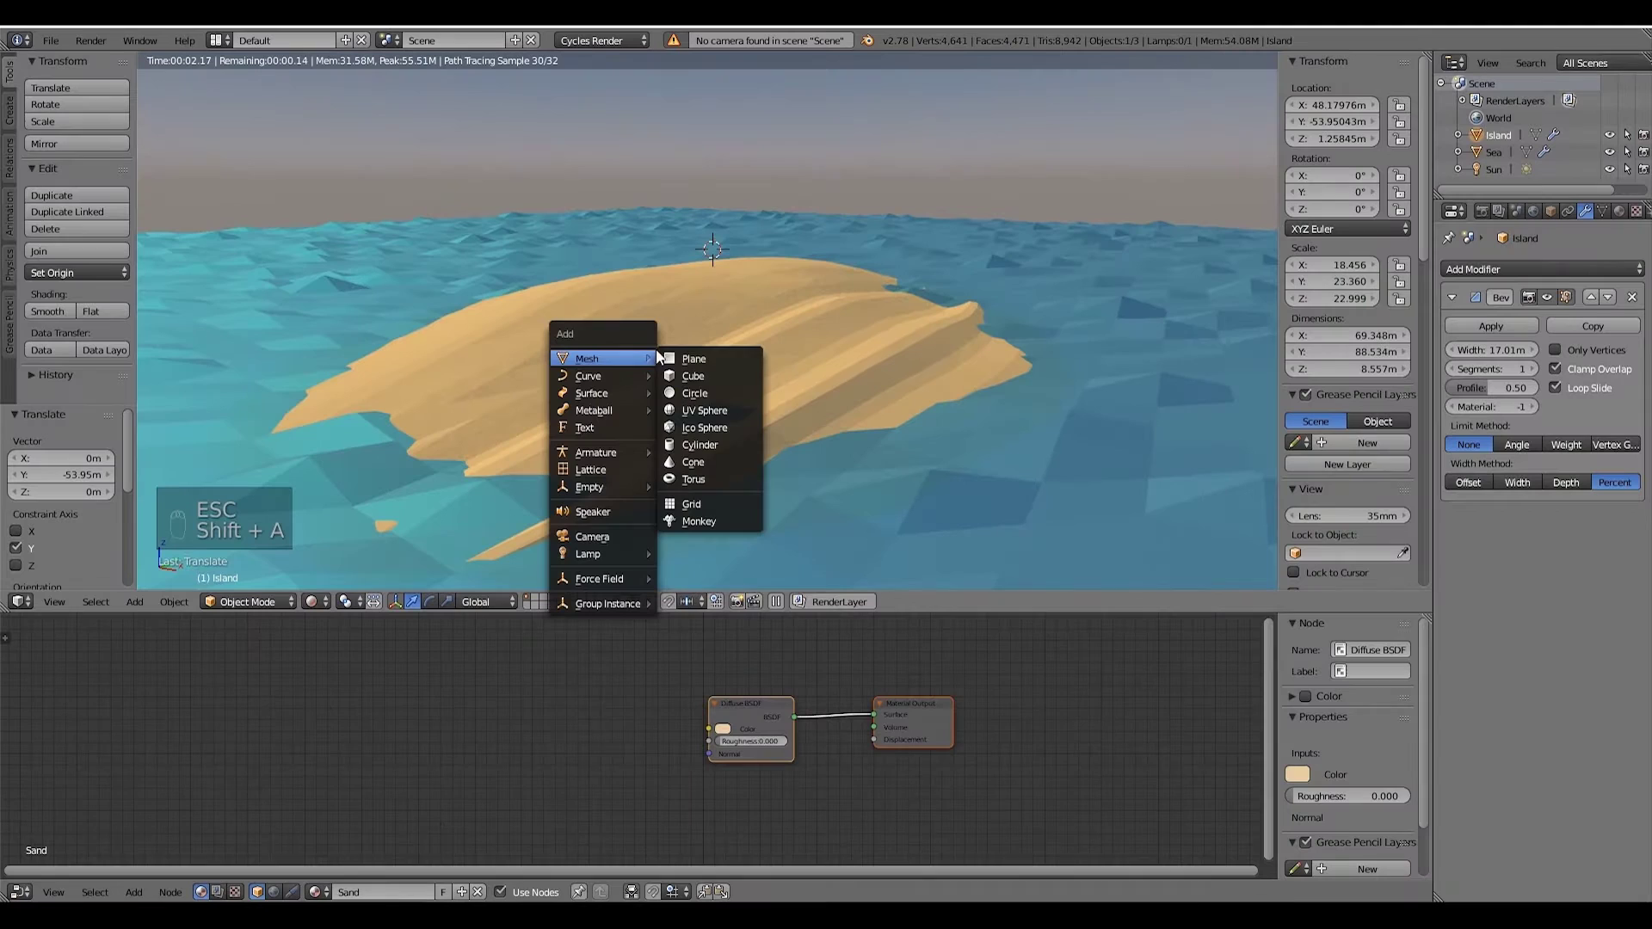
left_click(586, 537)
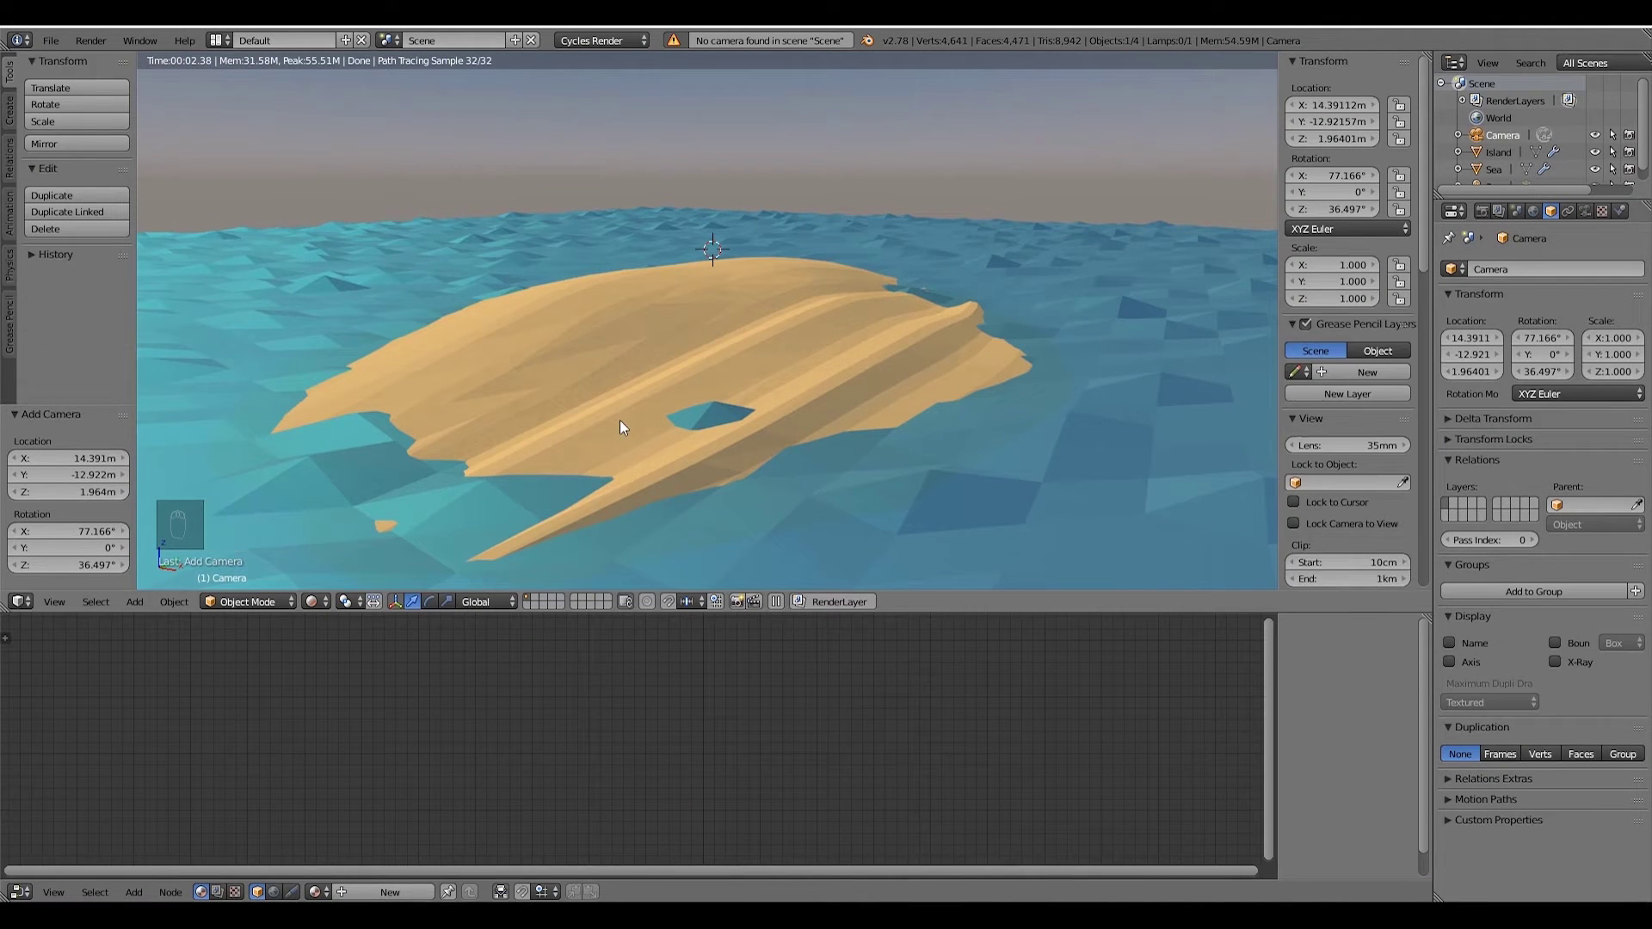
key("ctrl+alt+KP_0")
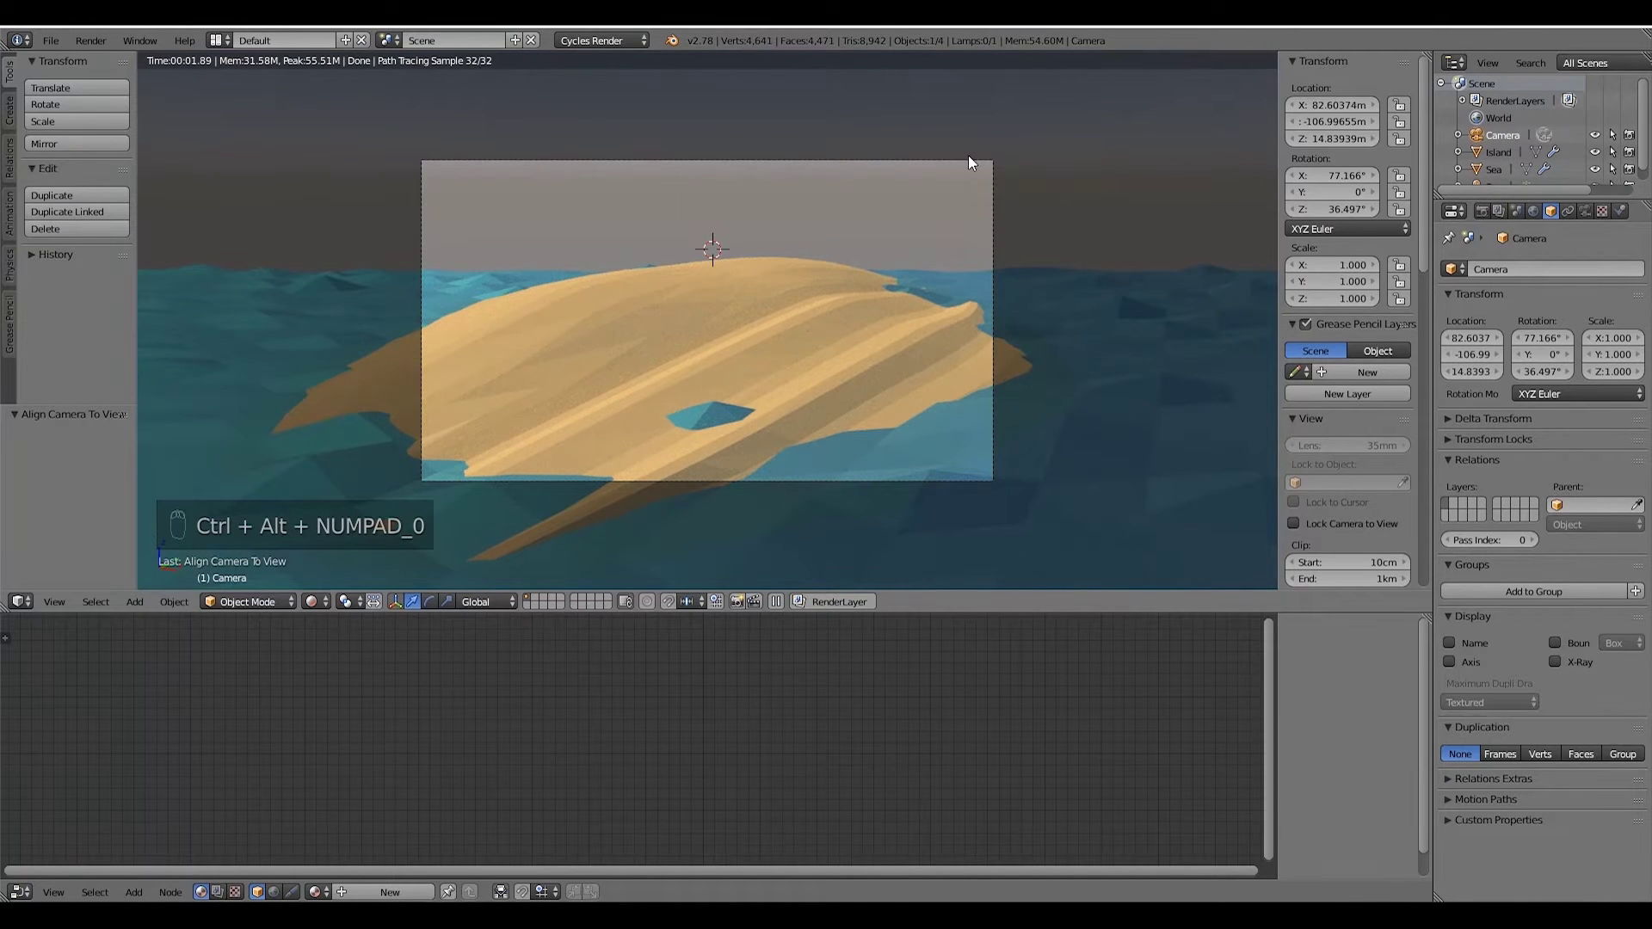
- Try camera focal lengths of 20 mm and 30 mm, and settle on 25 mm
left_click(1582, 210)
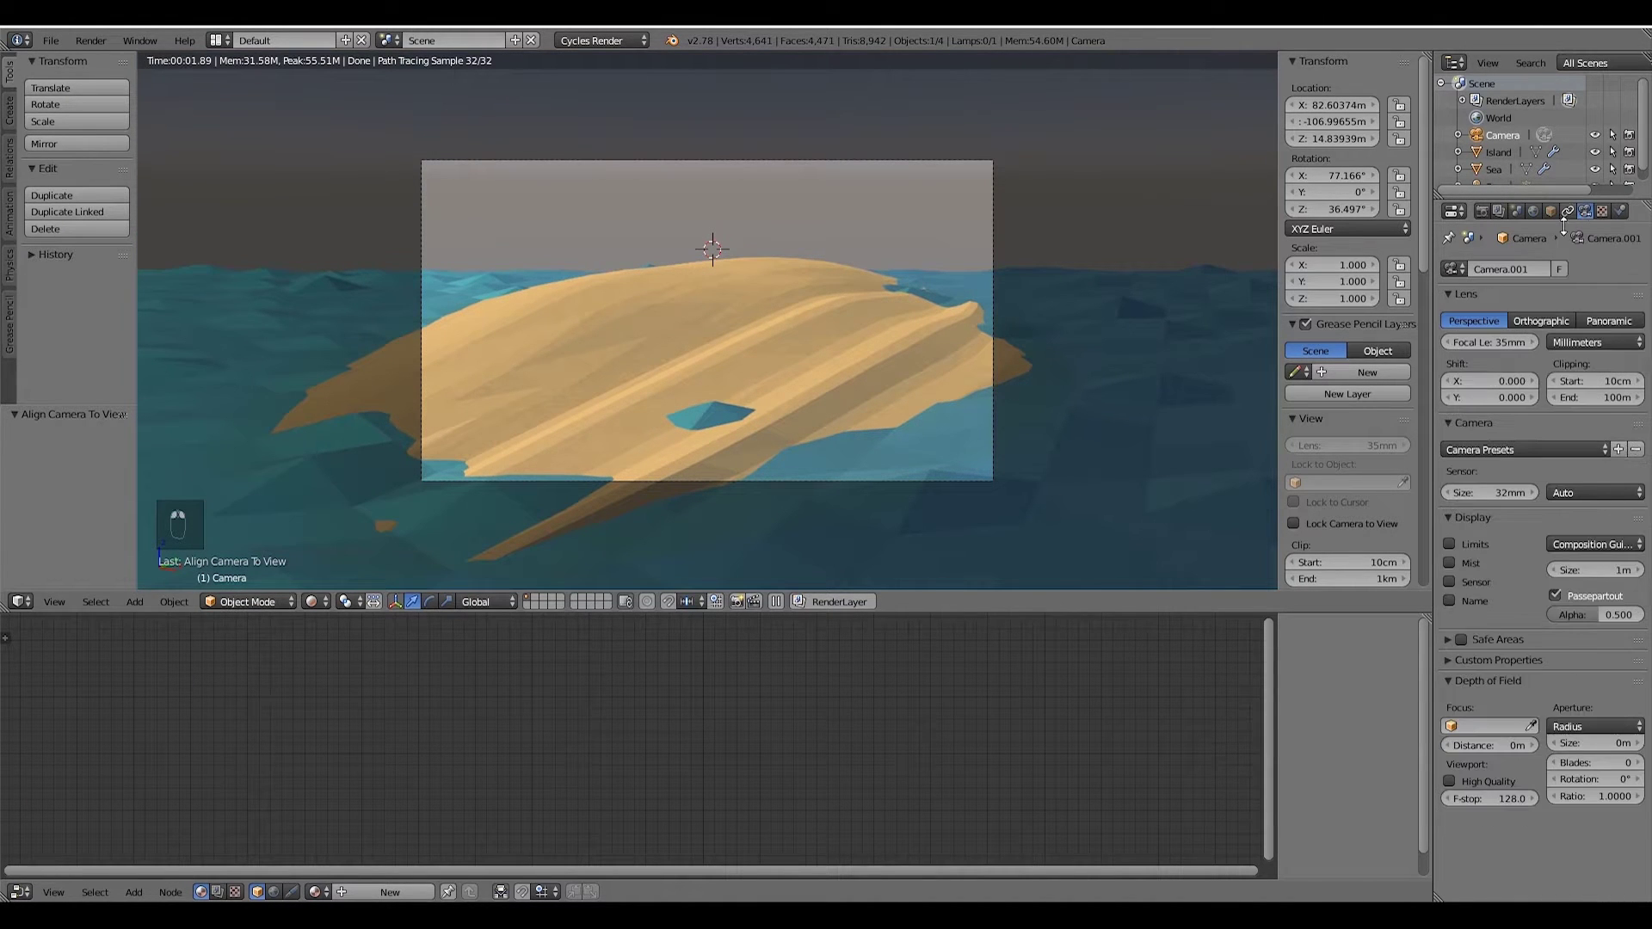
left_click_drag(1468, 338, 1456, 339)
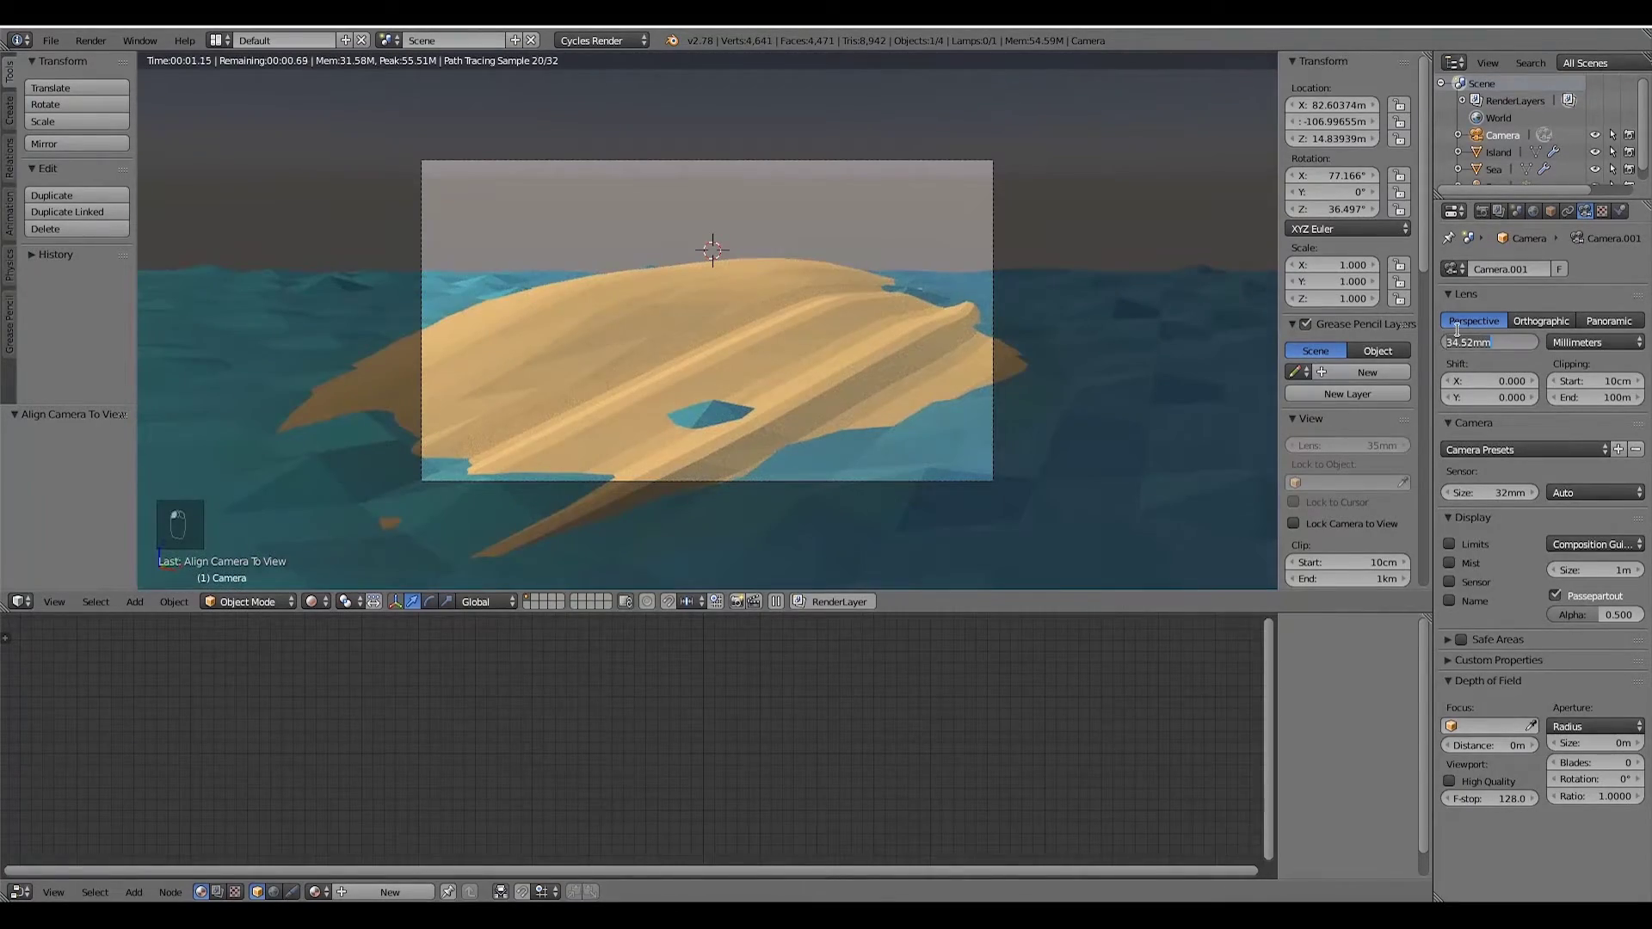
type("20")
key("Return")
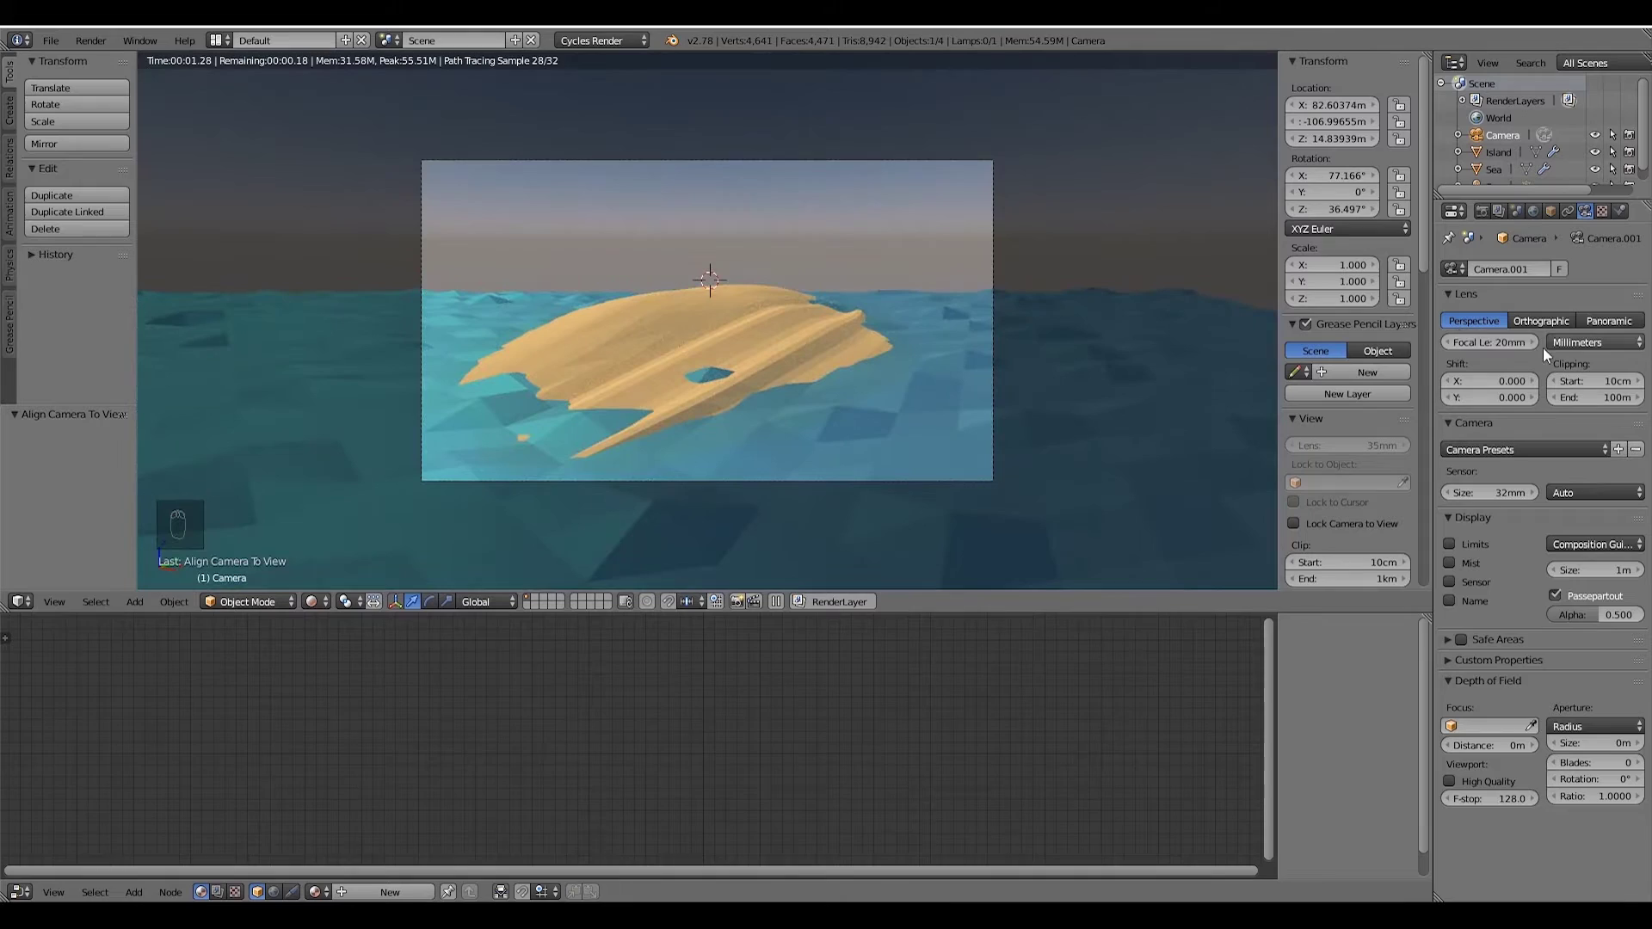
left_click(1475, 341)
type("30")
key("Return")
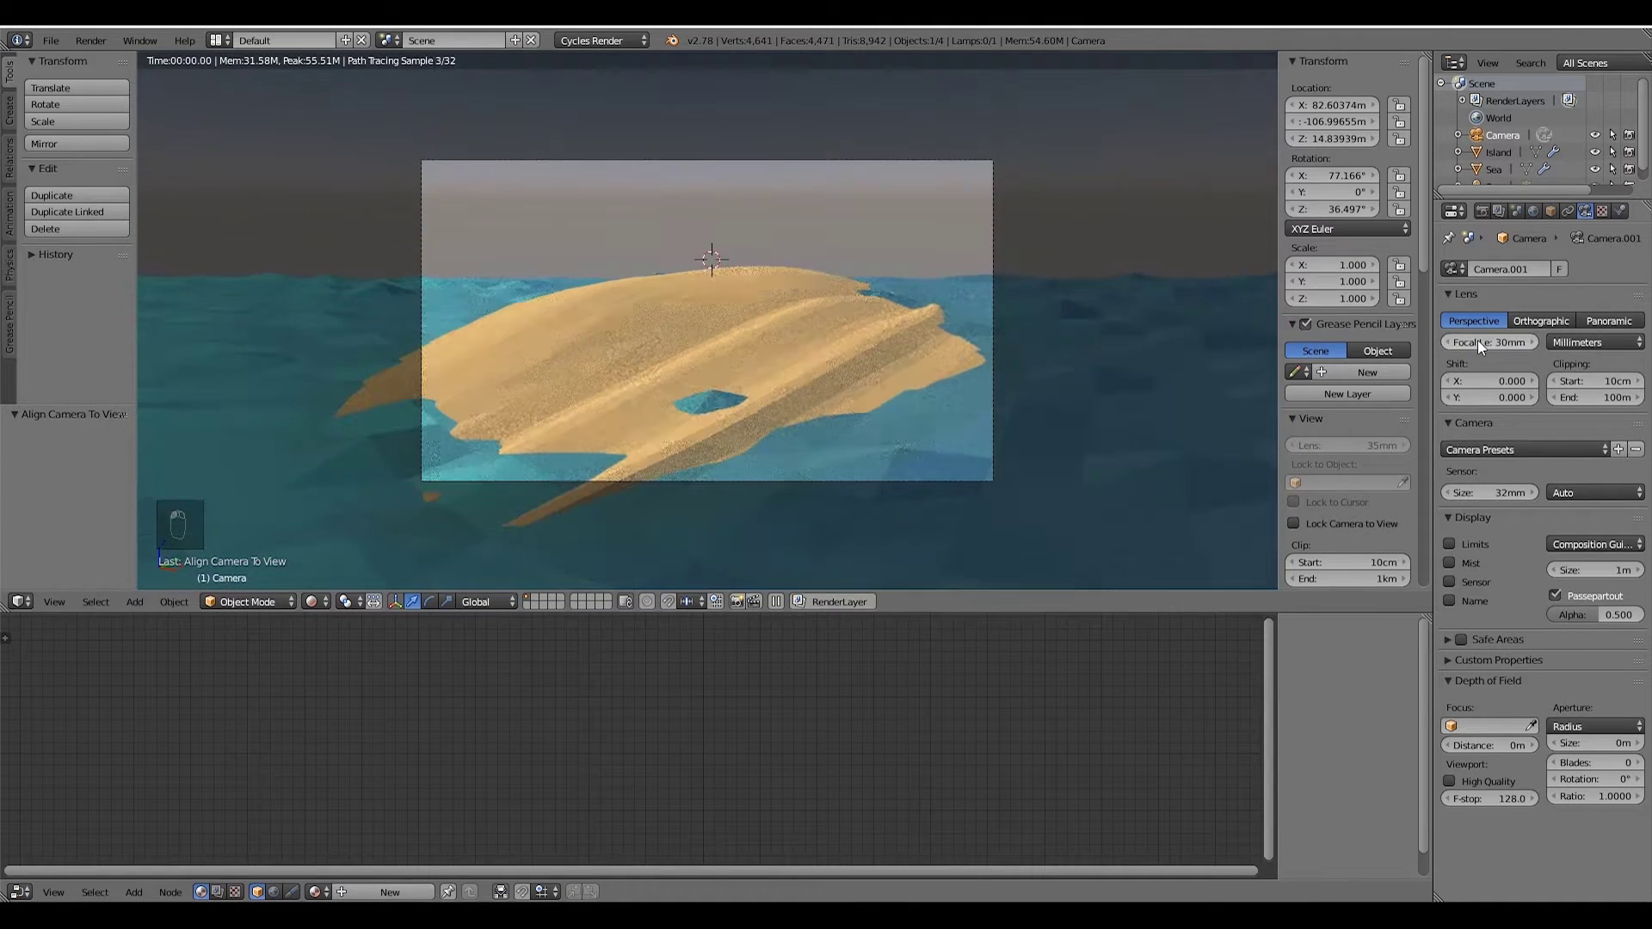
left_click(1479, 339)
type("25")
key("Return")
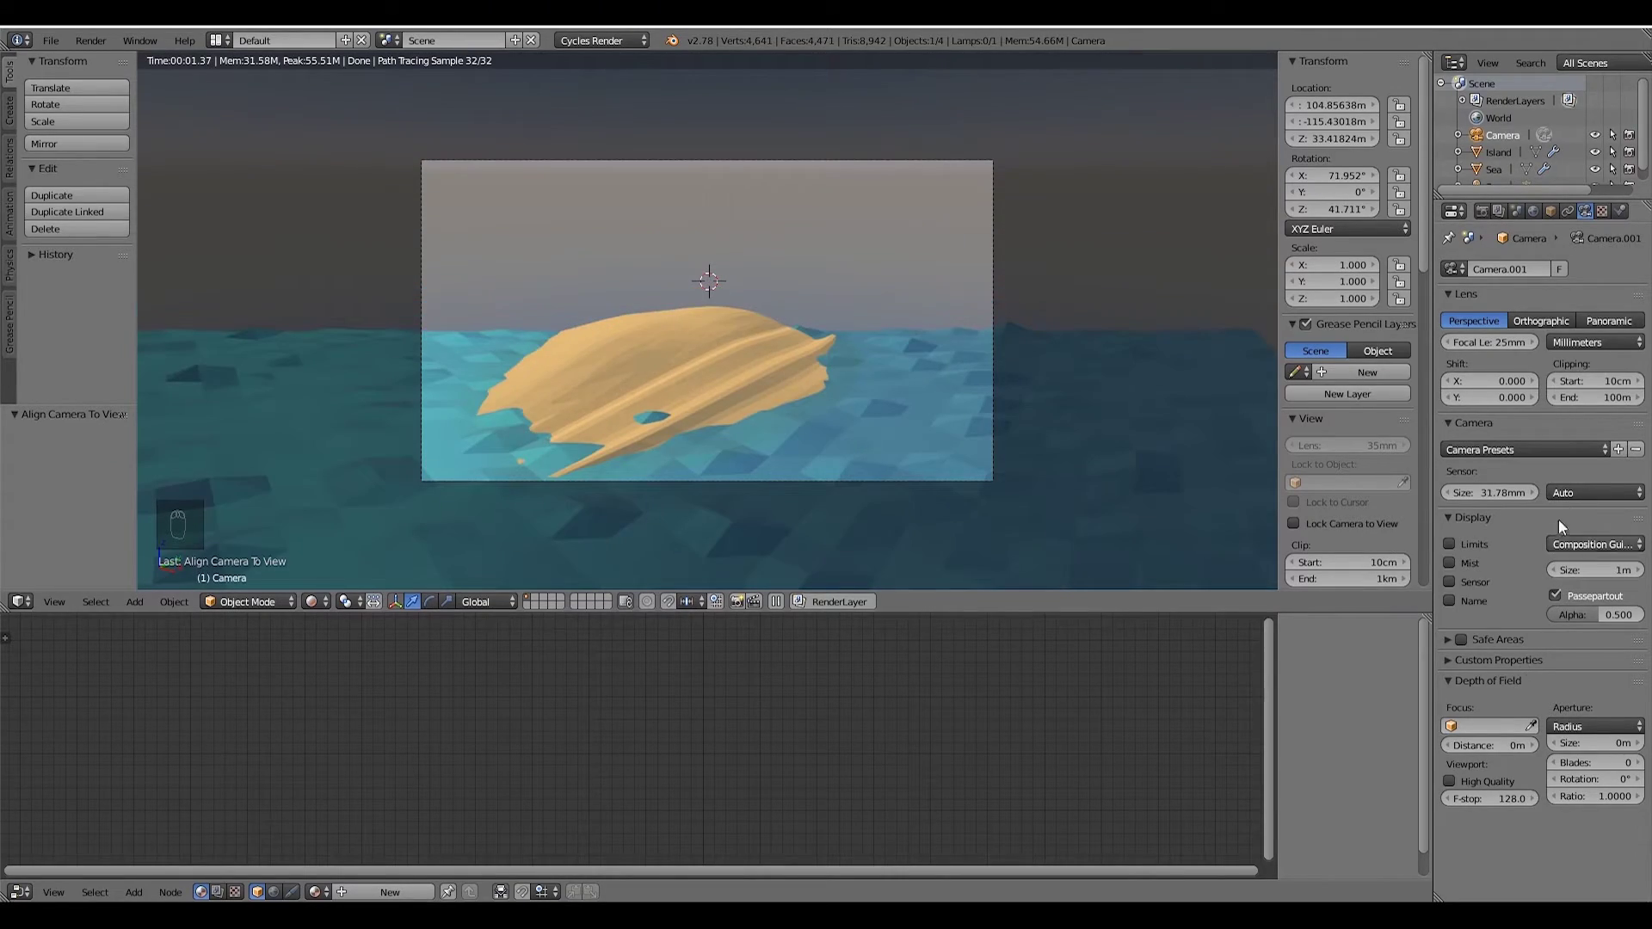
- Set the camera's clipping end distance to 1 km
left_click_drag(1587, 395, 1612, 376)
left_click(1614, 399)
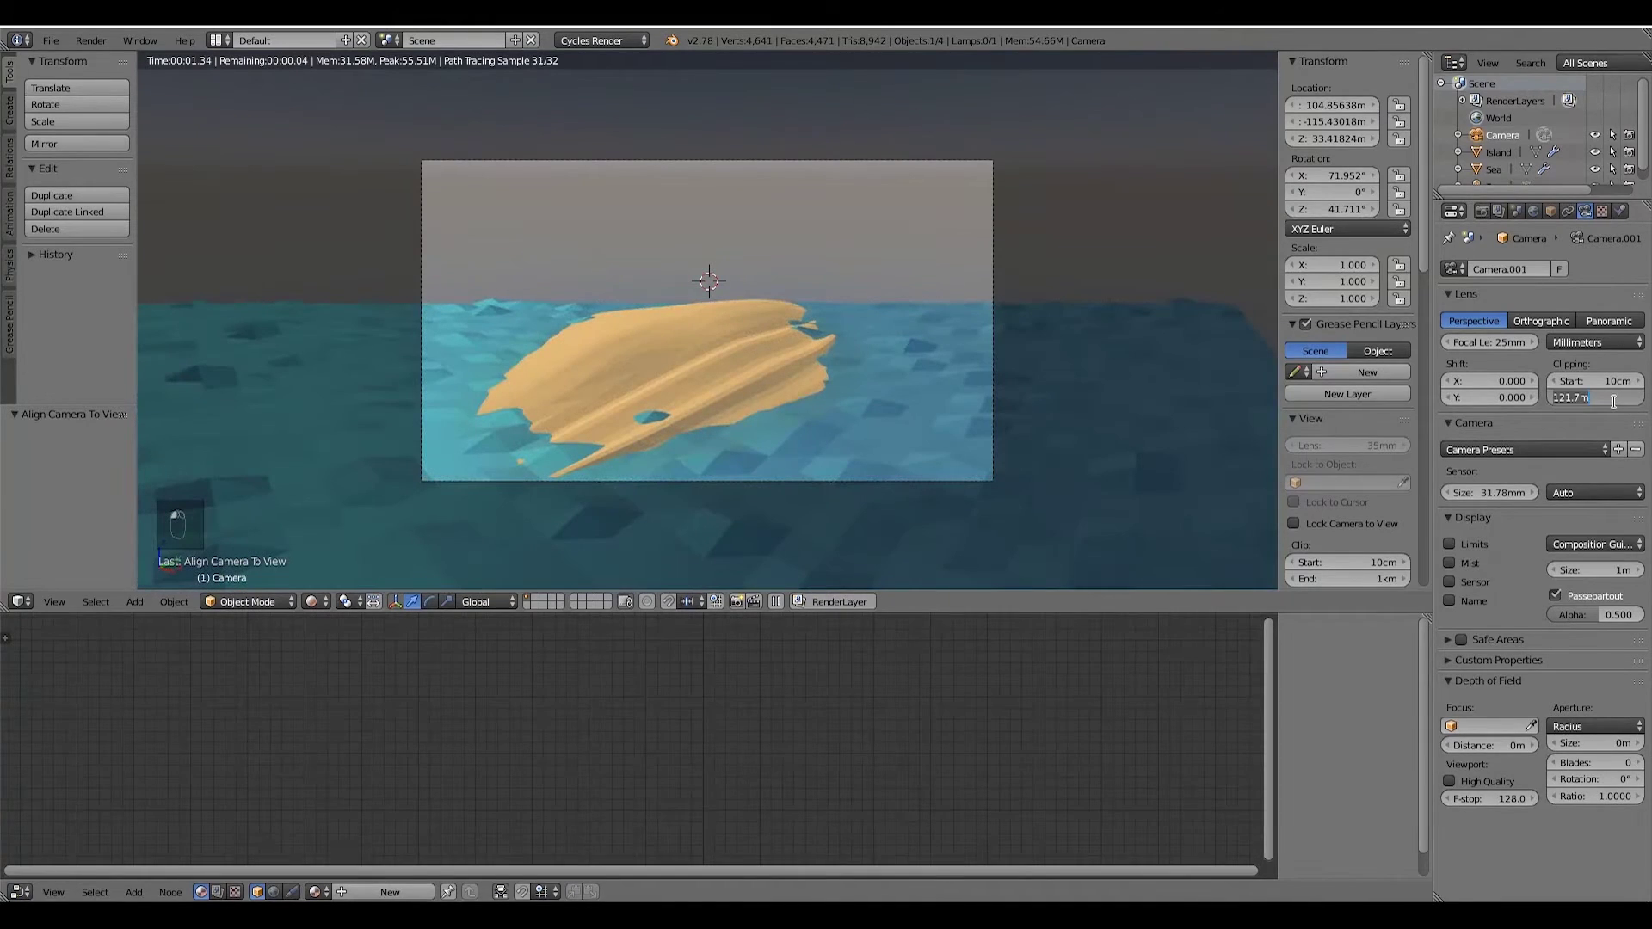
type("1km")
key("Return")
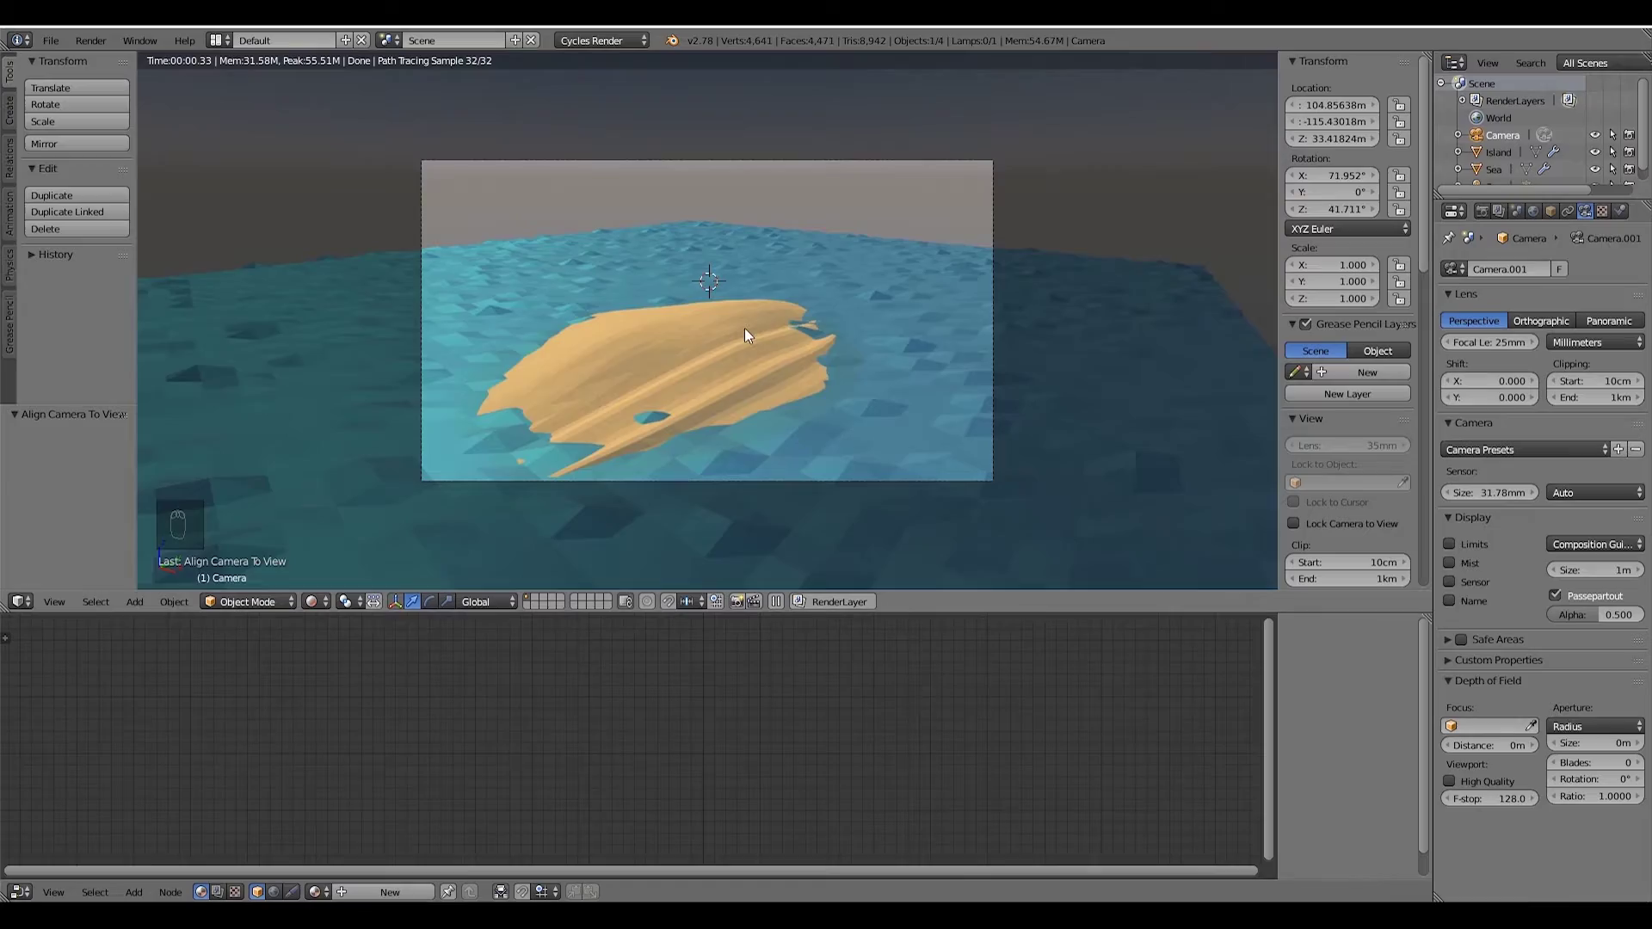
- Start a render of the scene, set the render samples to 128 and render again
middle_click_drag(745, 328, 736, 312)
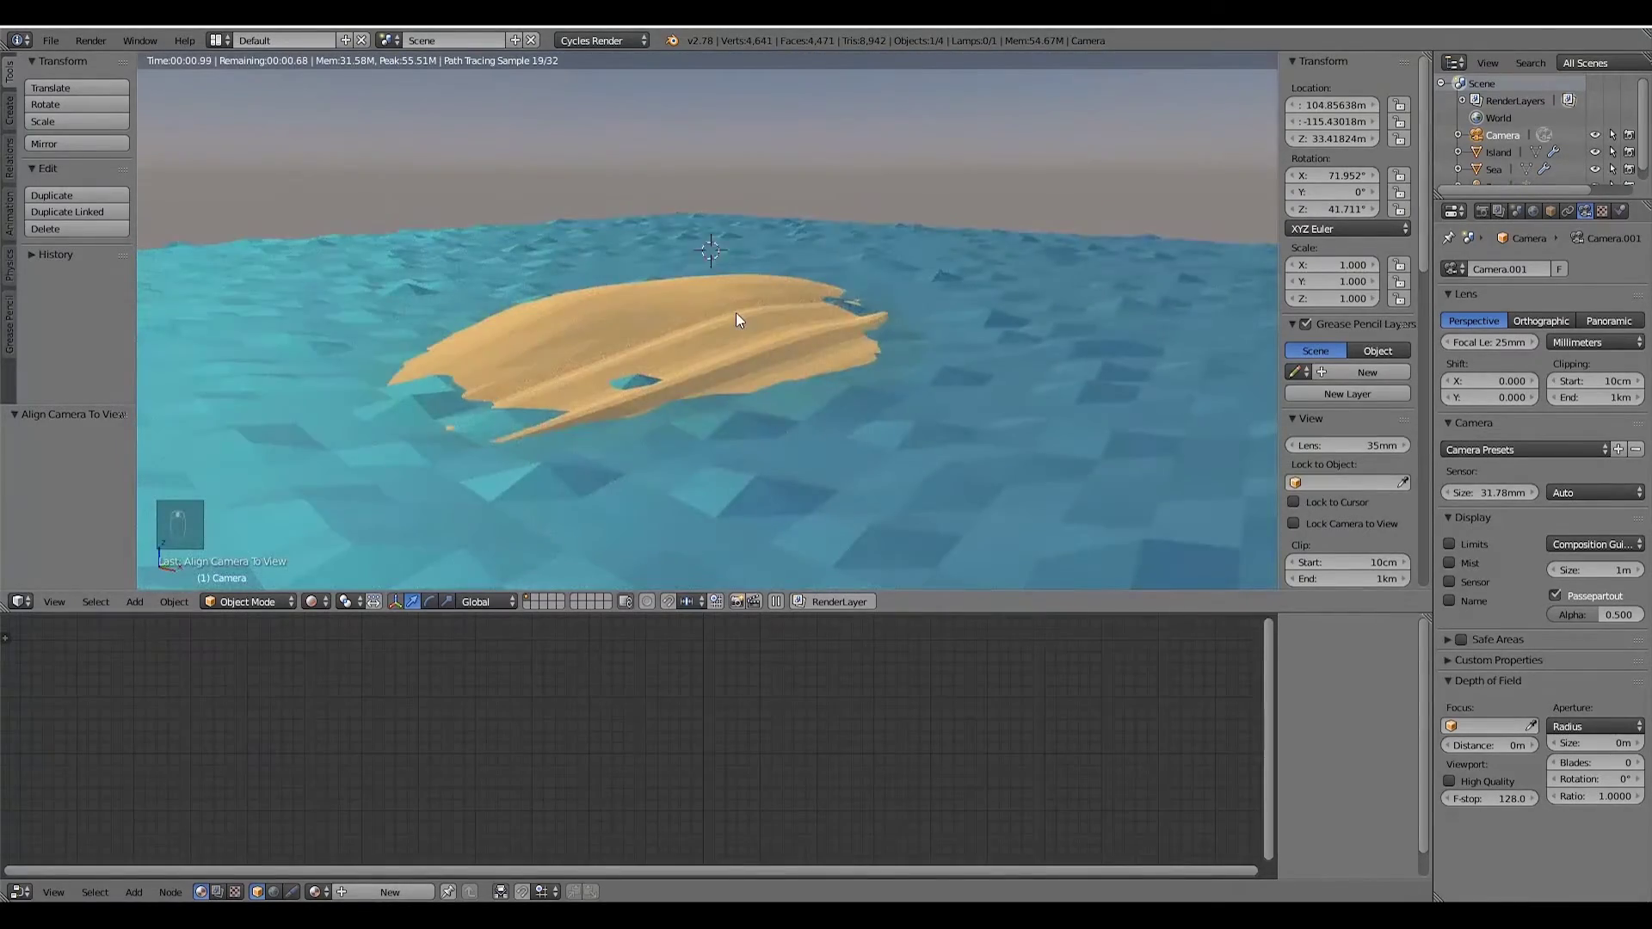
key("F12")
left_click(1480, 211)
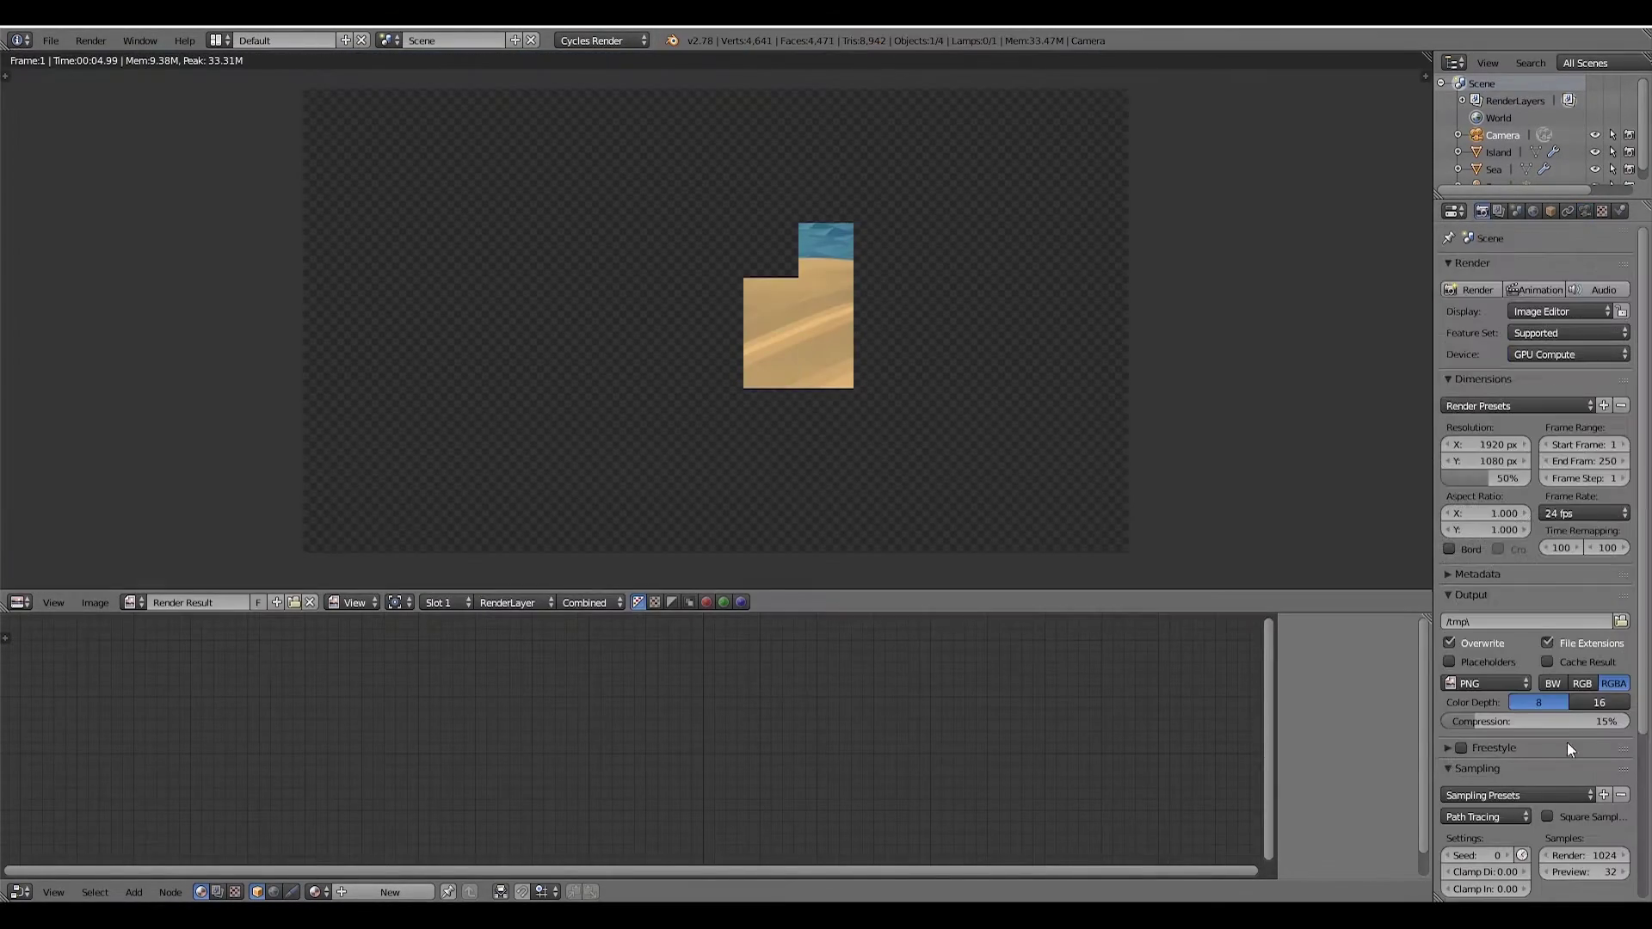
scroll(1567, 741, "down", 1)
double_click(1584, 821)
type("128")
key("Return")
key("F12")
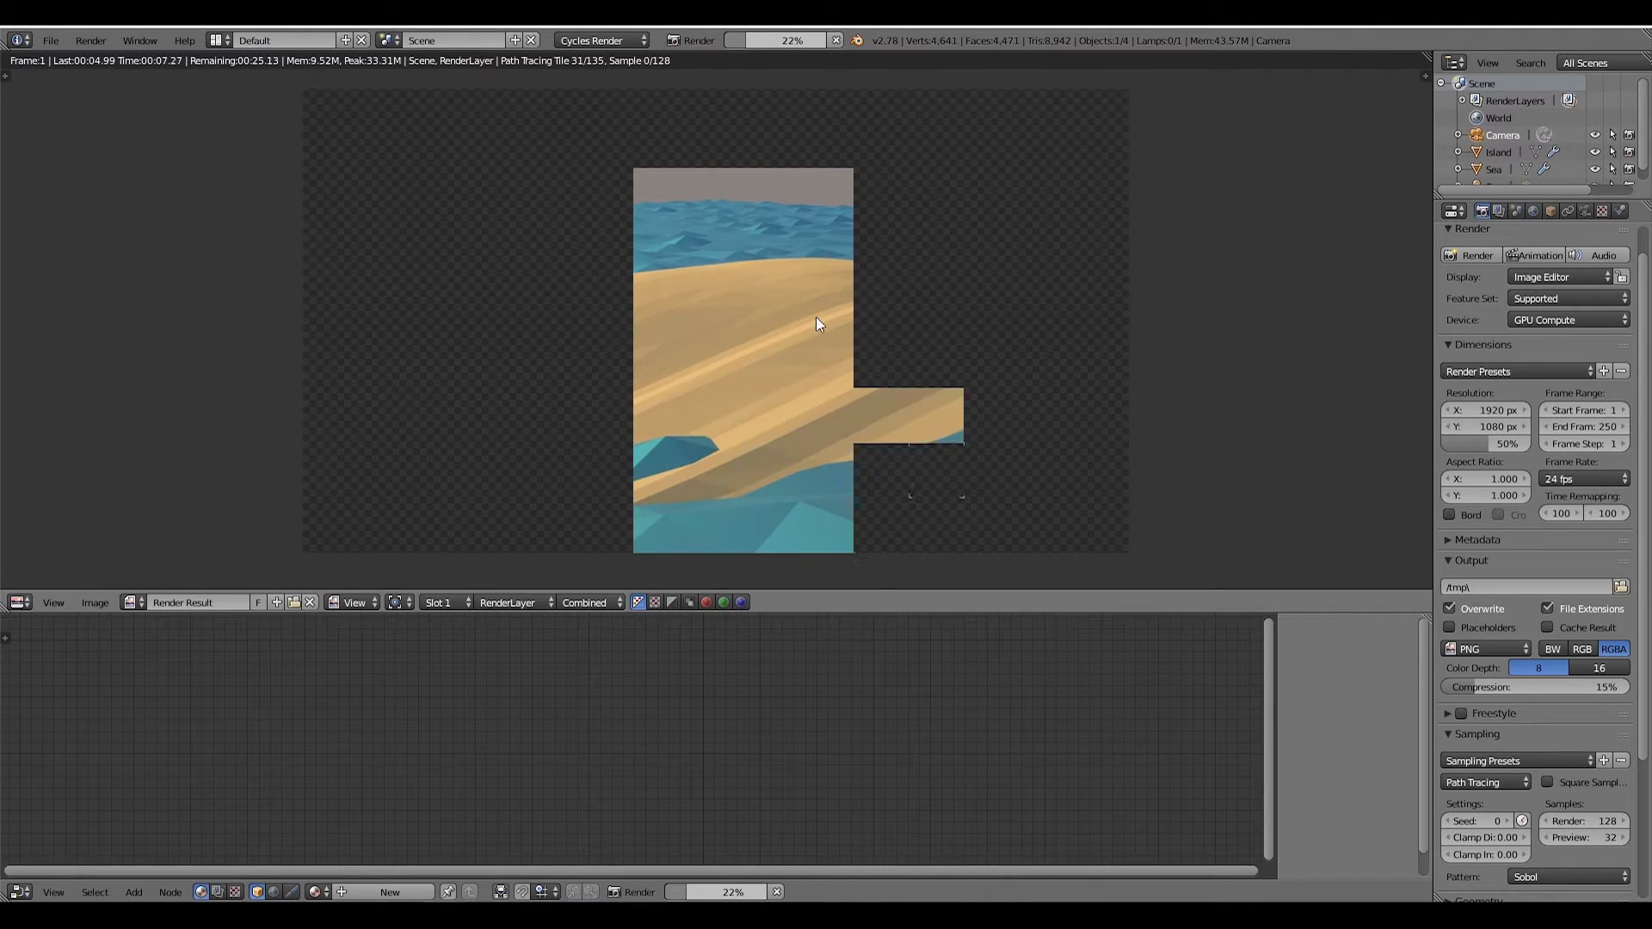
- Enable compositing nodes with the backdrop and move the Composite node away from Render Layers
mouse_move(148, 921)
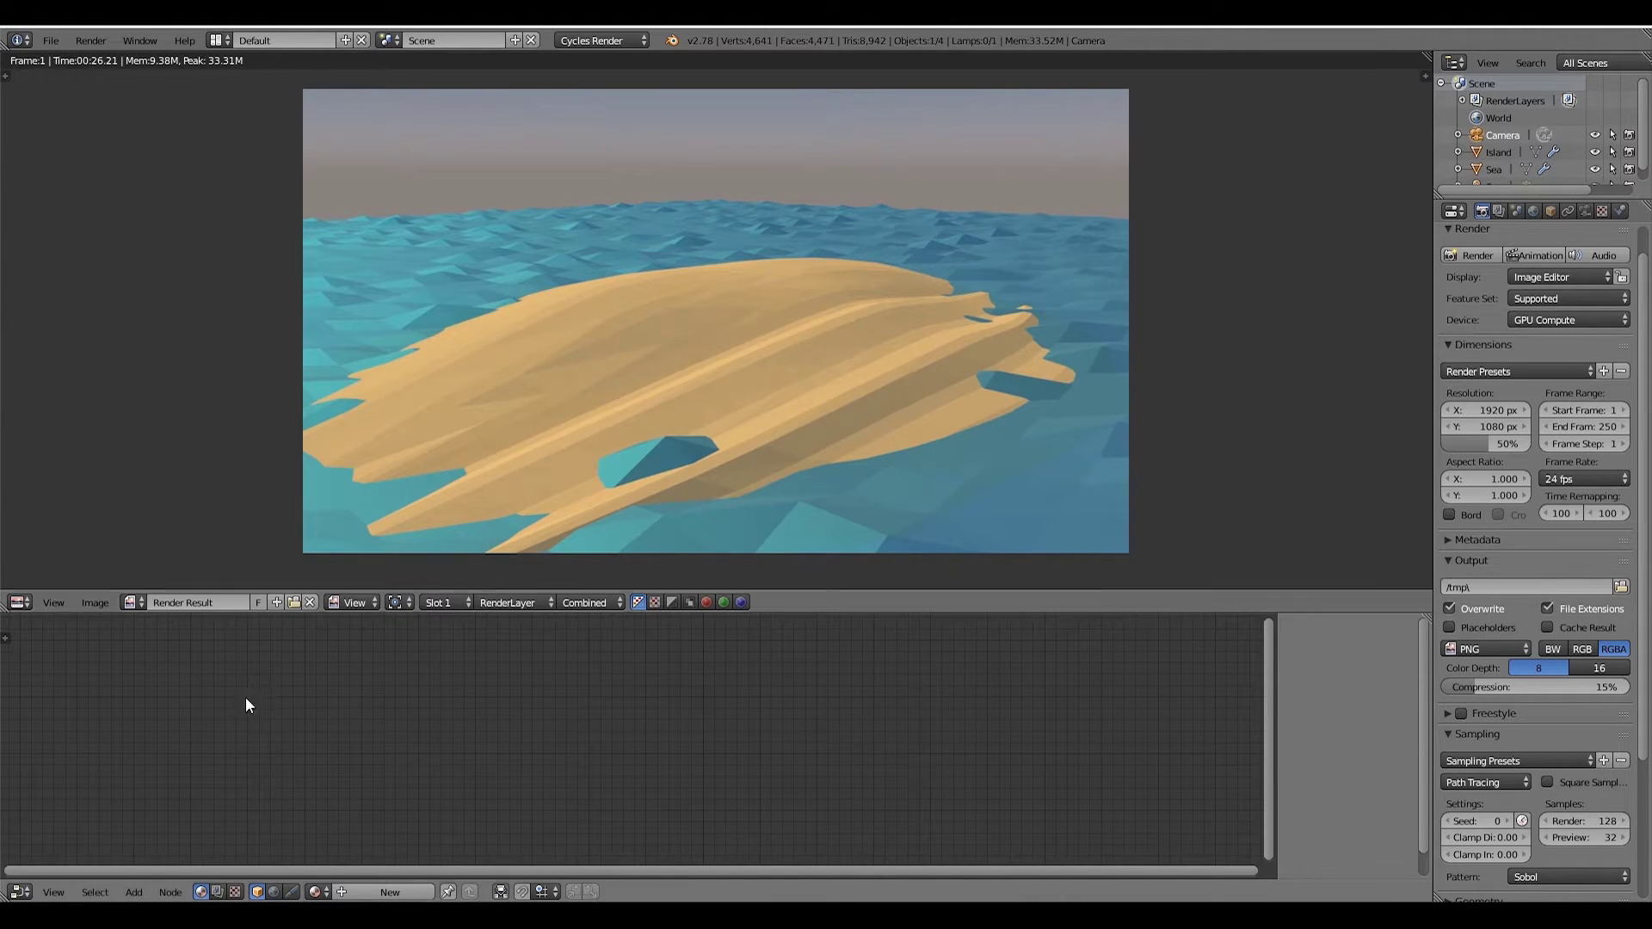
left_click(217, 893)
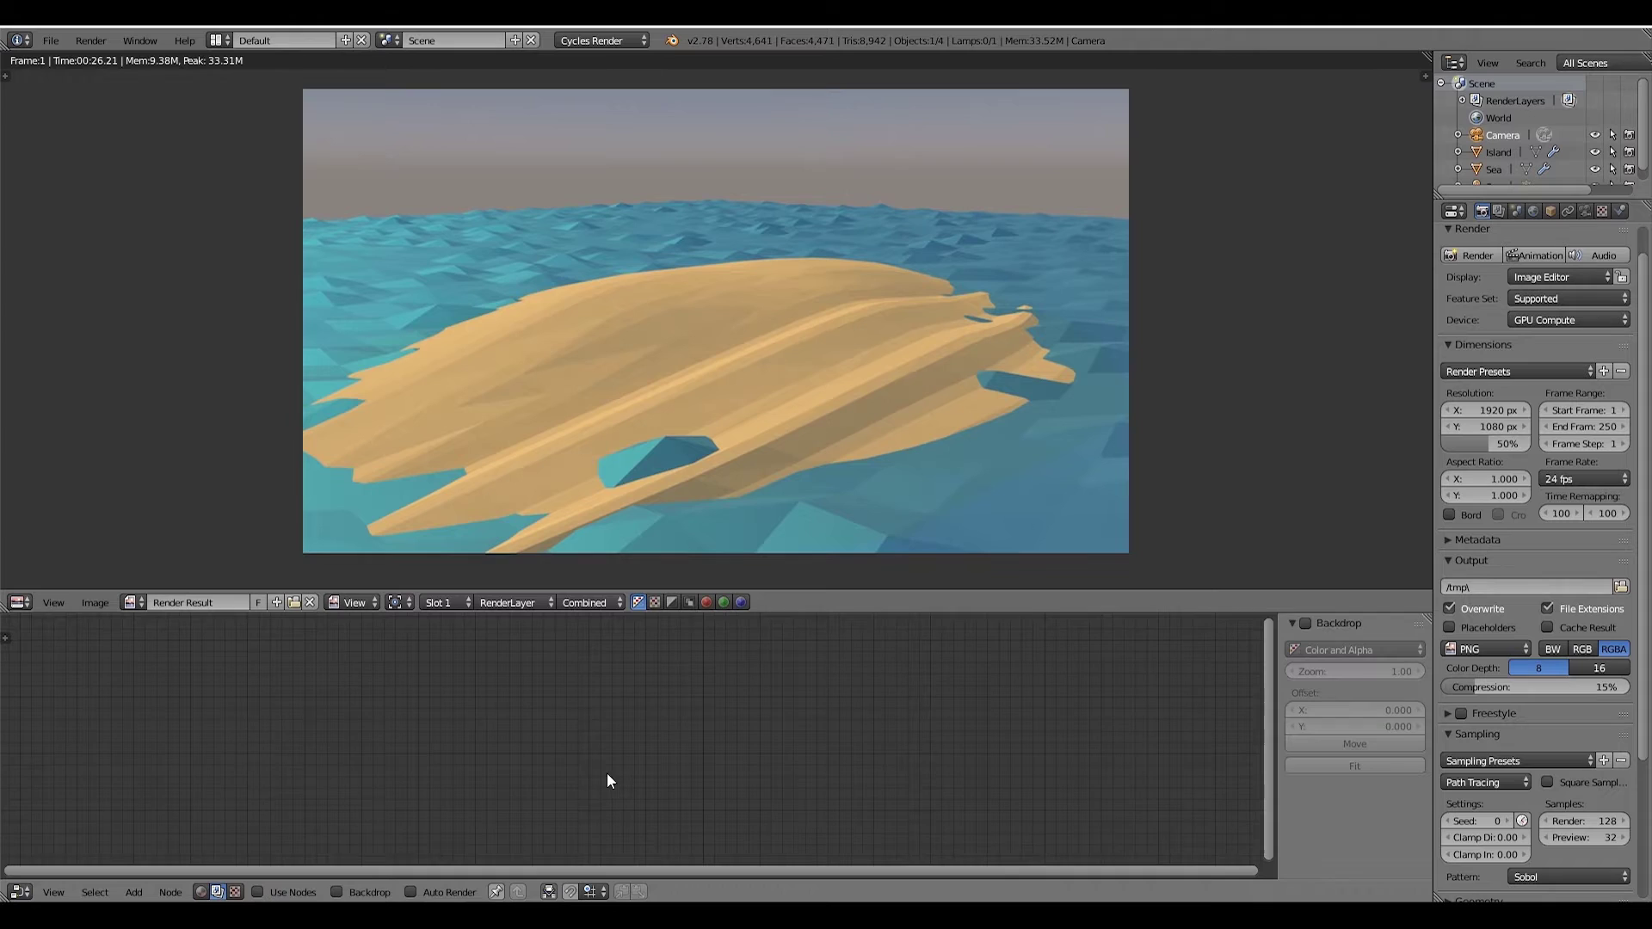
left_click(297, 893)
left_click(344, 893)
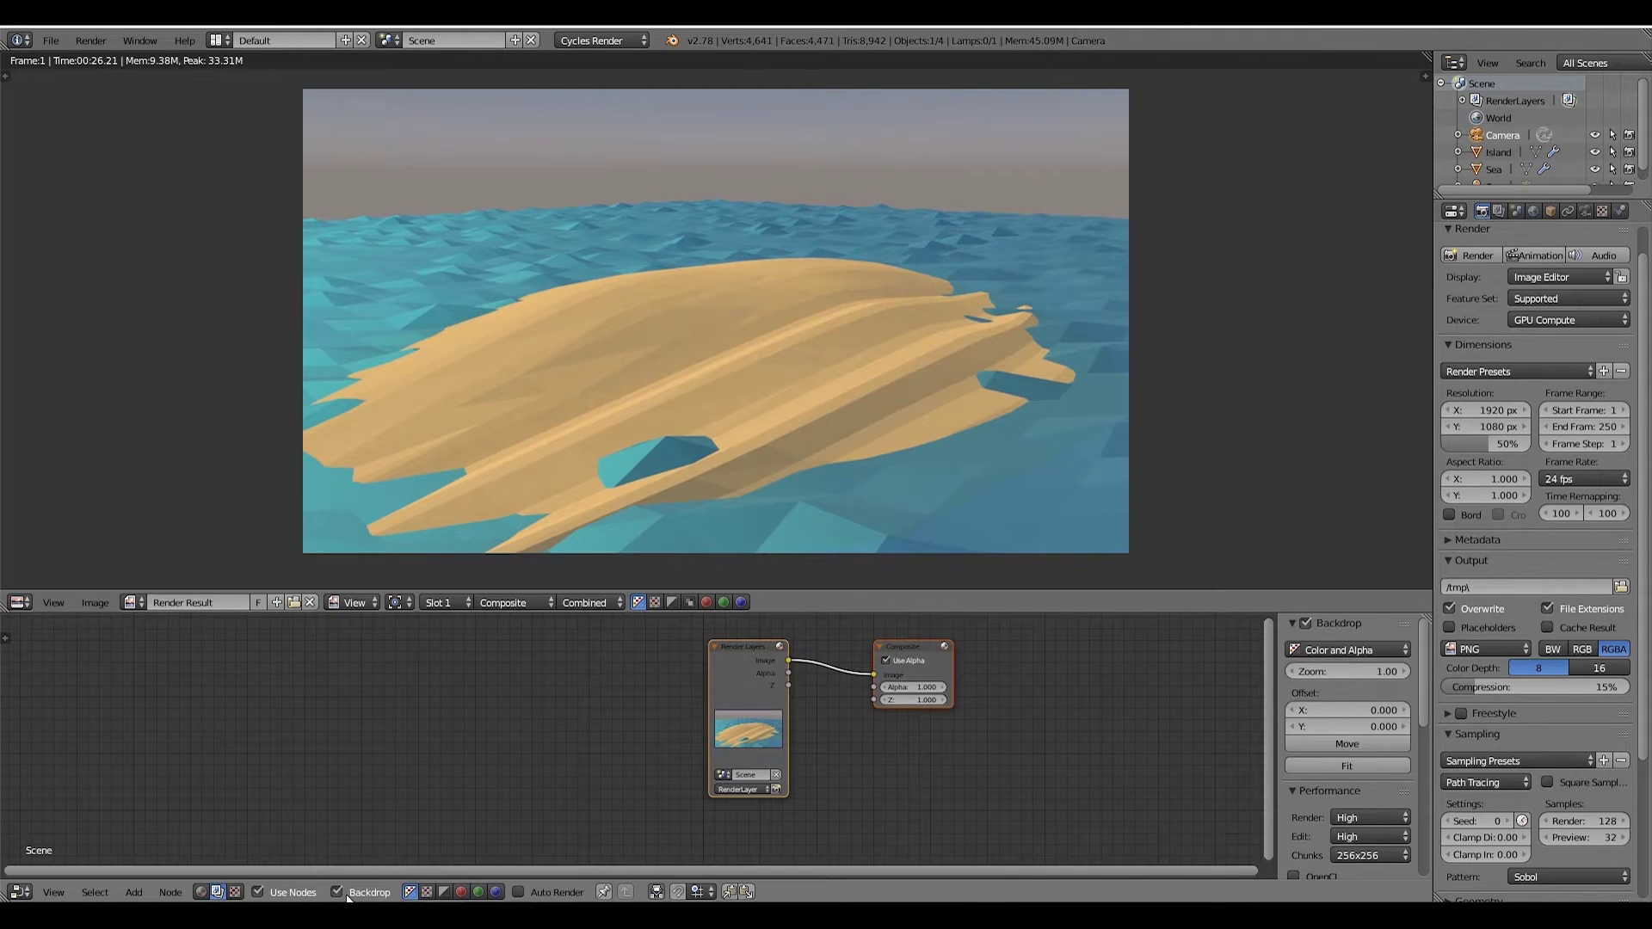
middle_click_drag(705, 808, 498, 836)
left_click_drag(687, 688, 889, 663)
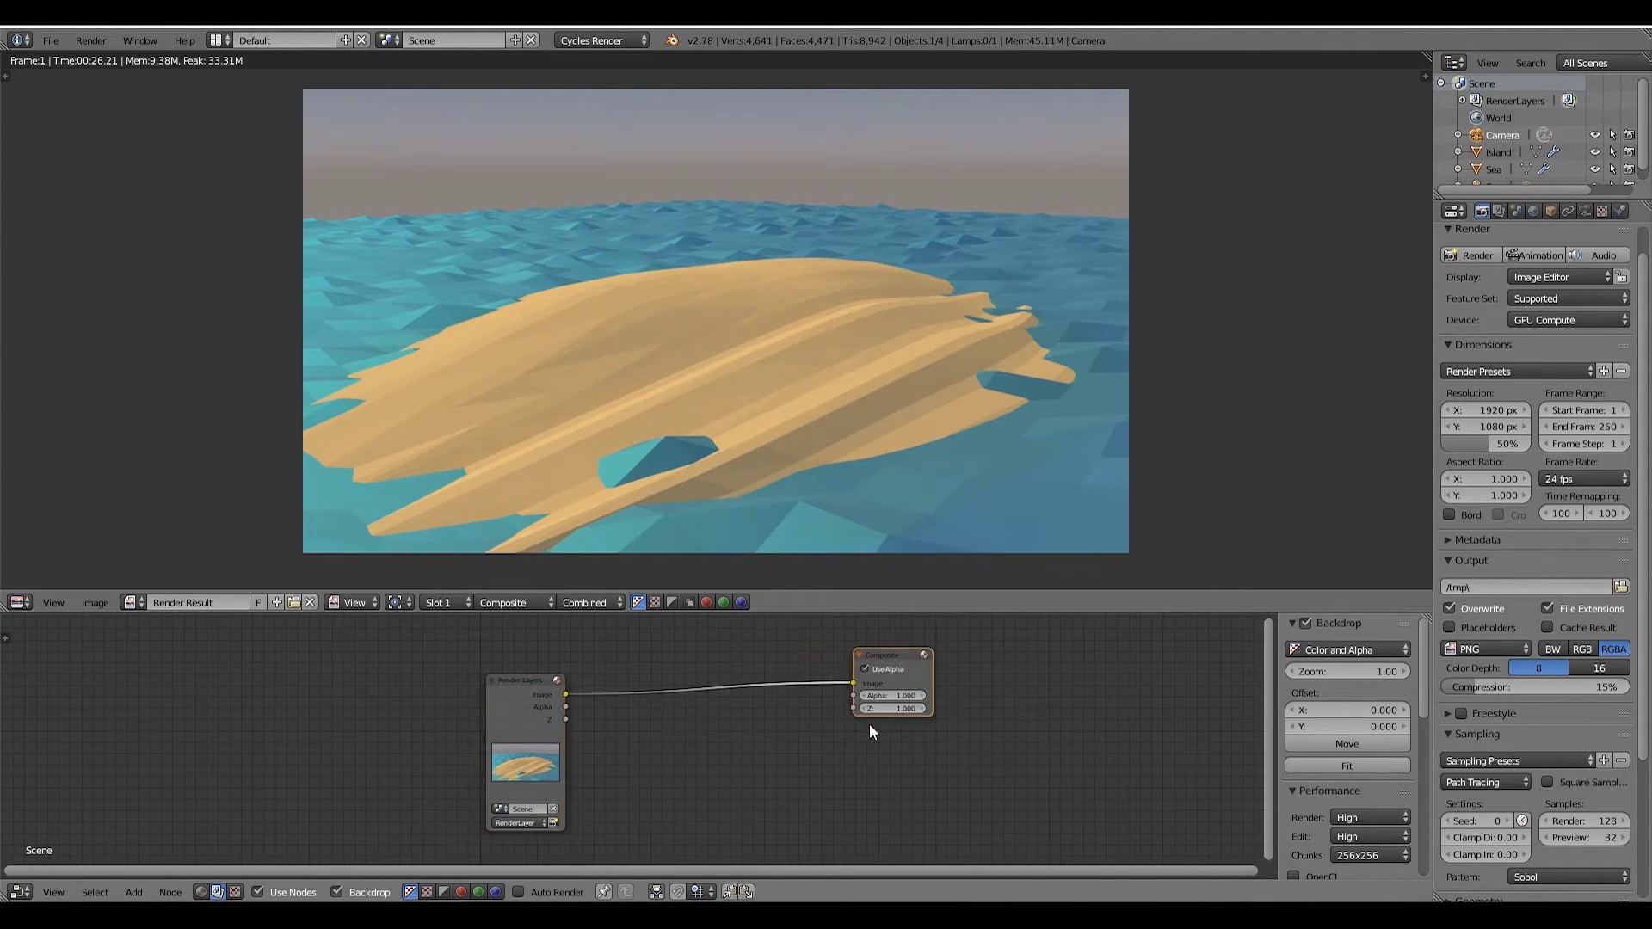
- Add a Viewer node below the Composite node and link the Render Layers image output to it
key("shift+a")
left_click(829, 708)
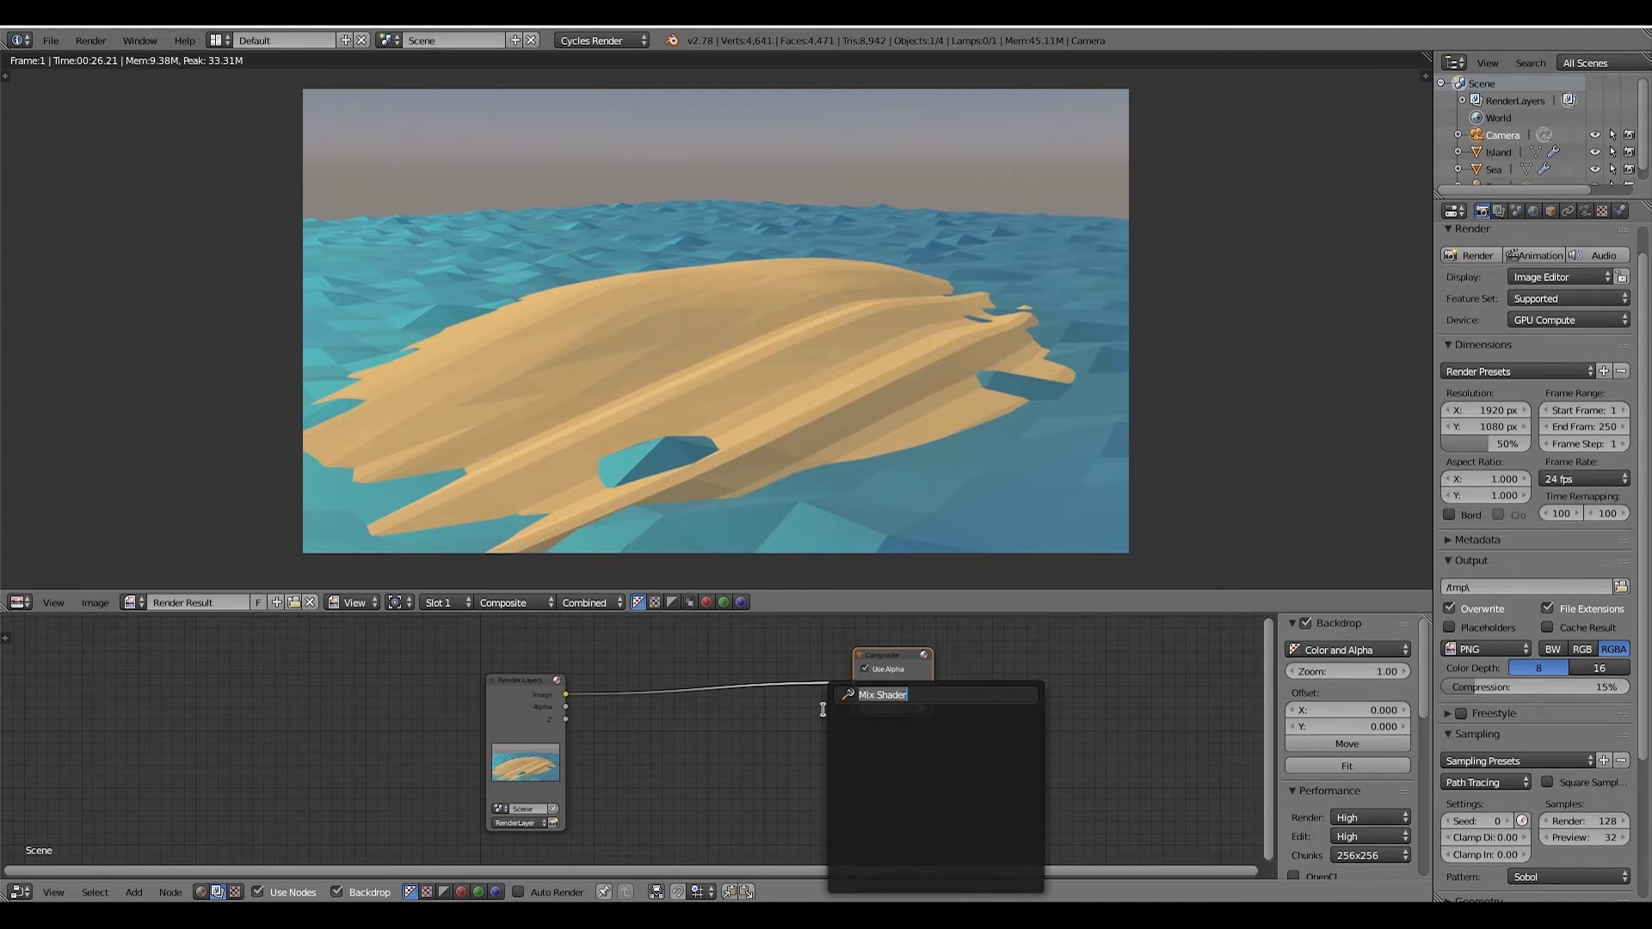
type("vi")
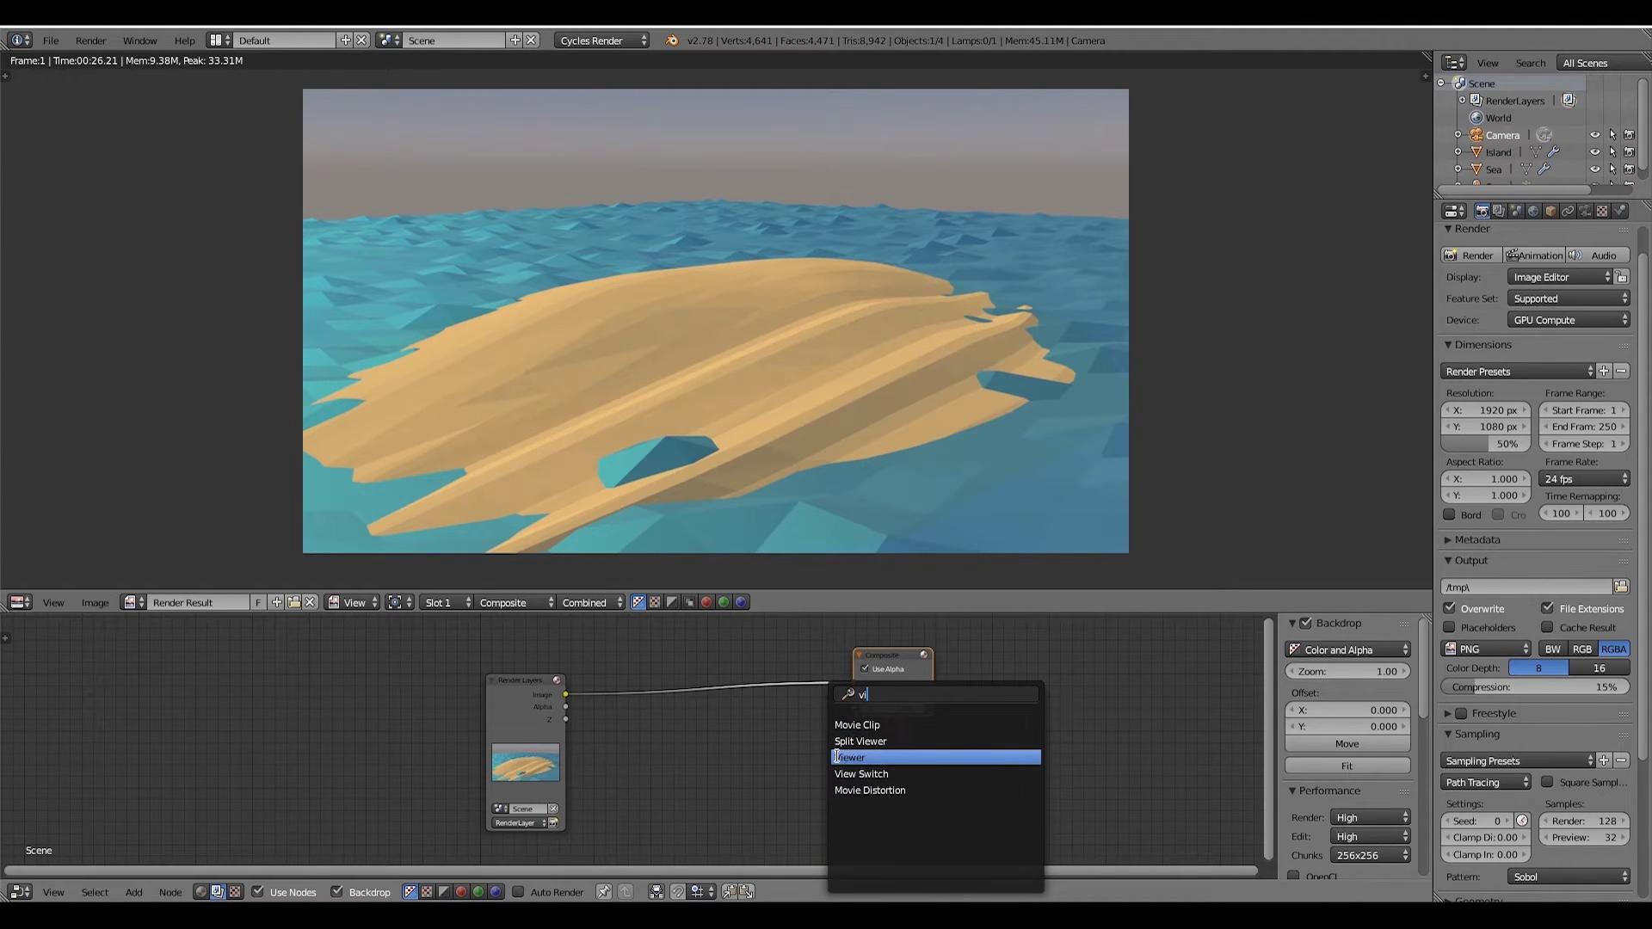
left_click(847, 757)
left_click(850, 758)
middle_click_drag(769, 761, 783, 745)
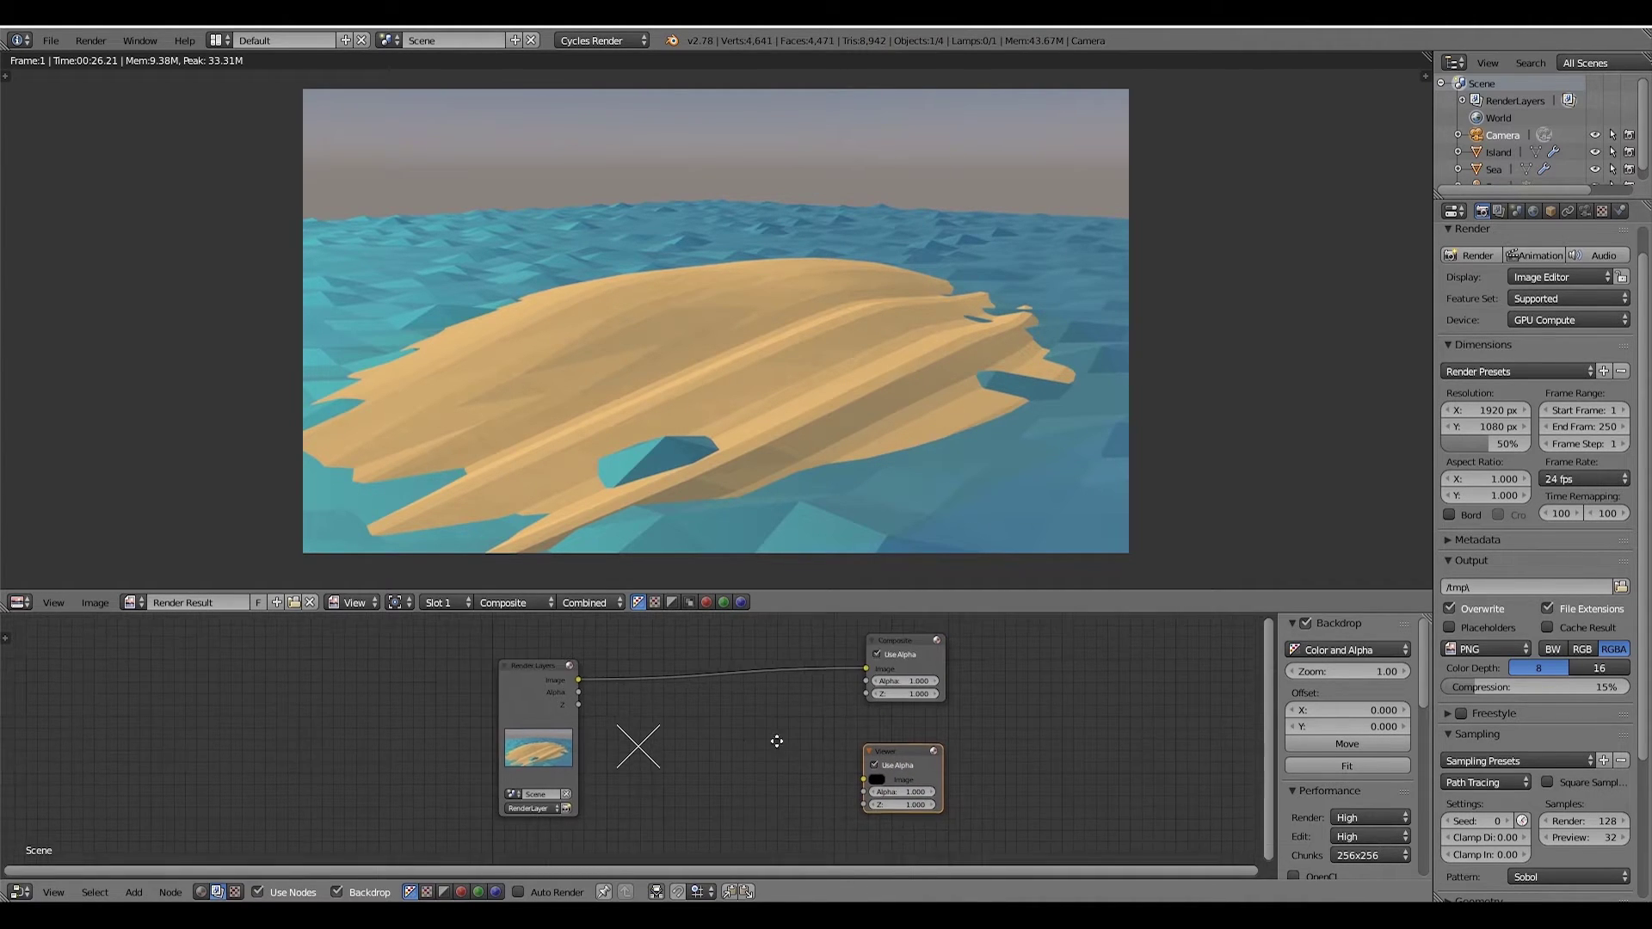
left_click_drag(515, 666, 432, 654)
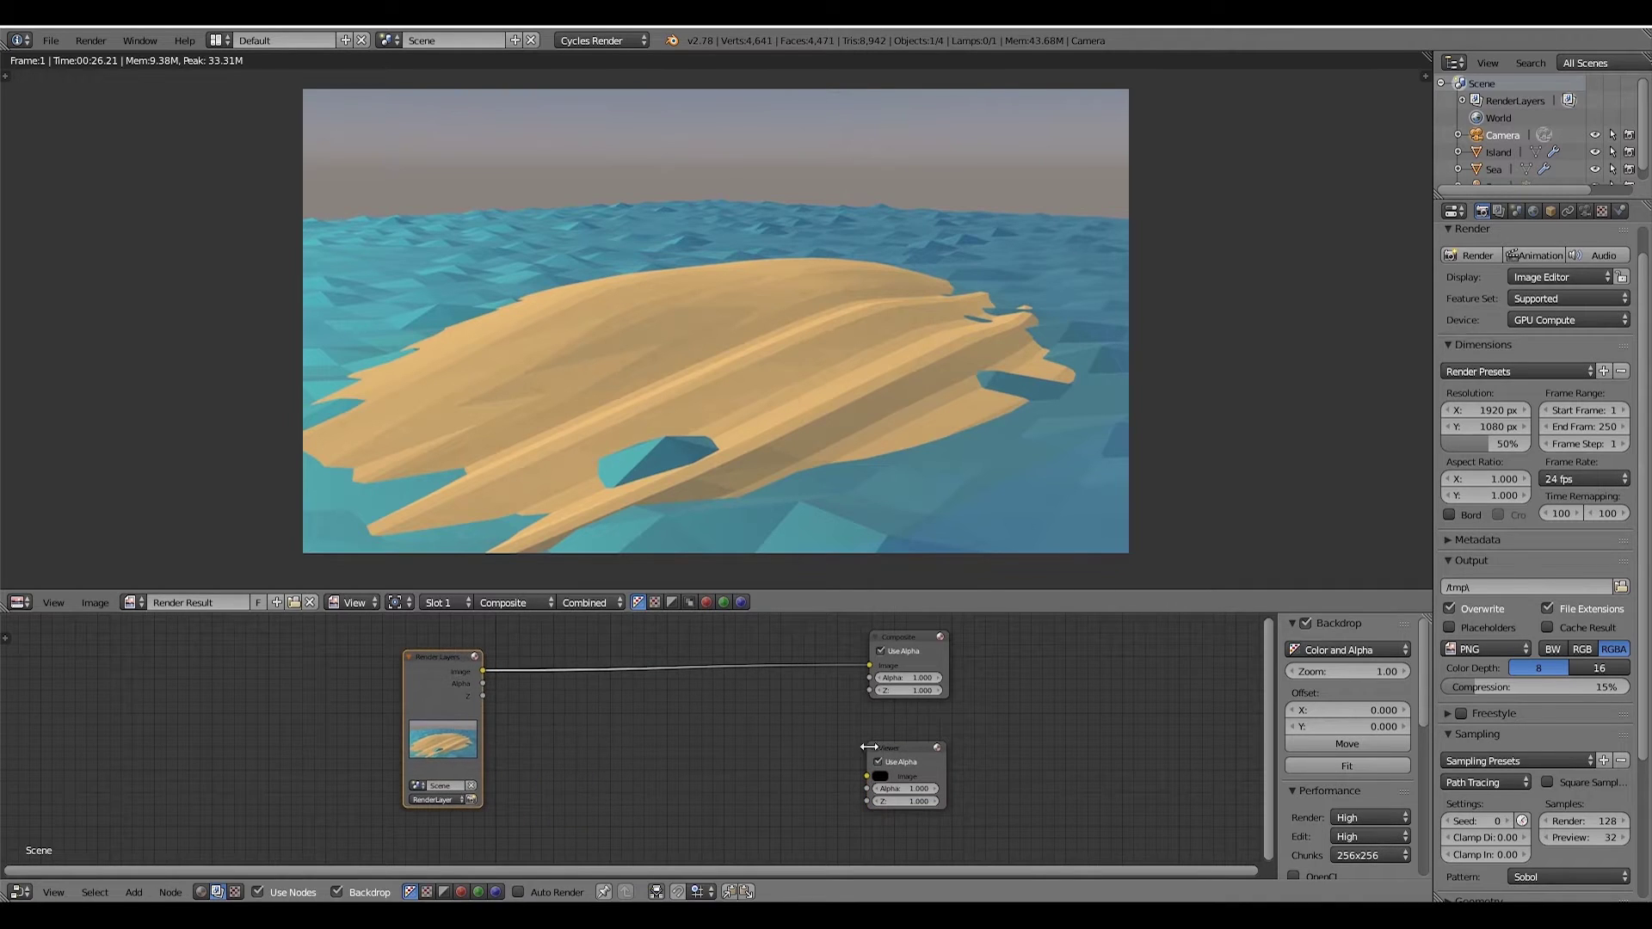
left_click_drag(869, 778, 476, 668)
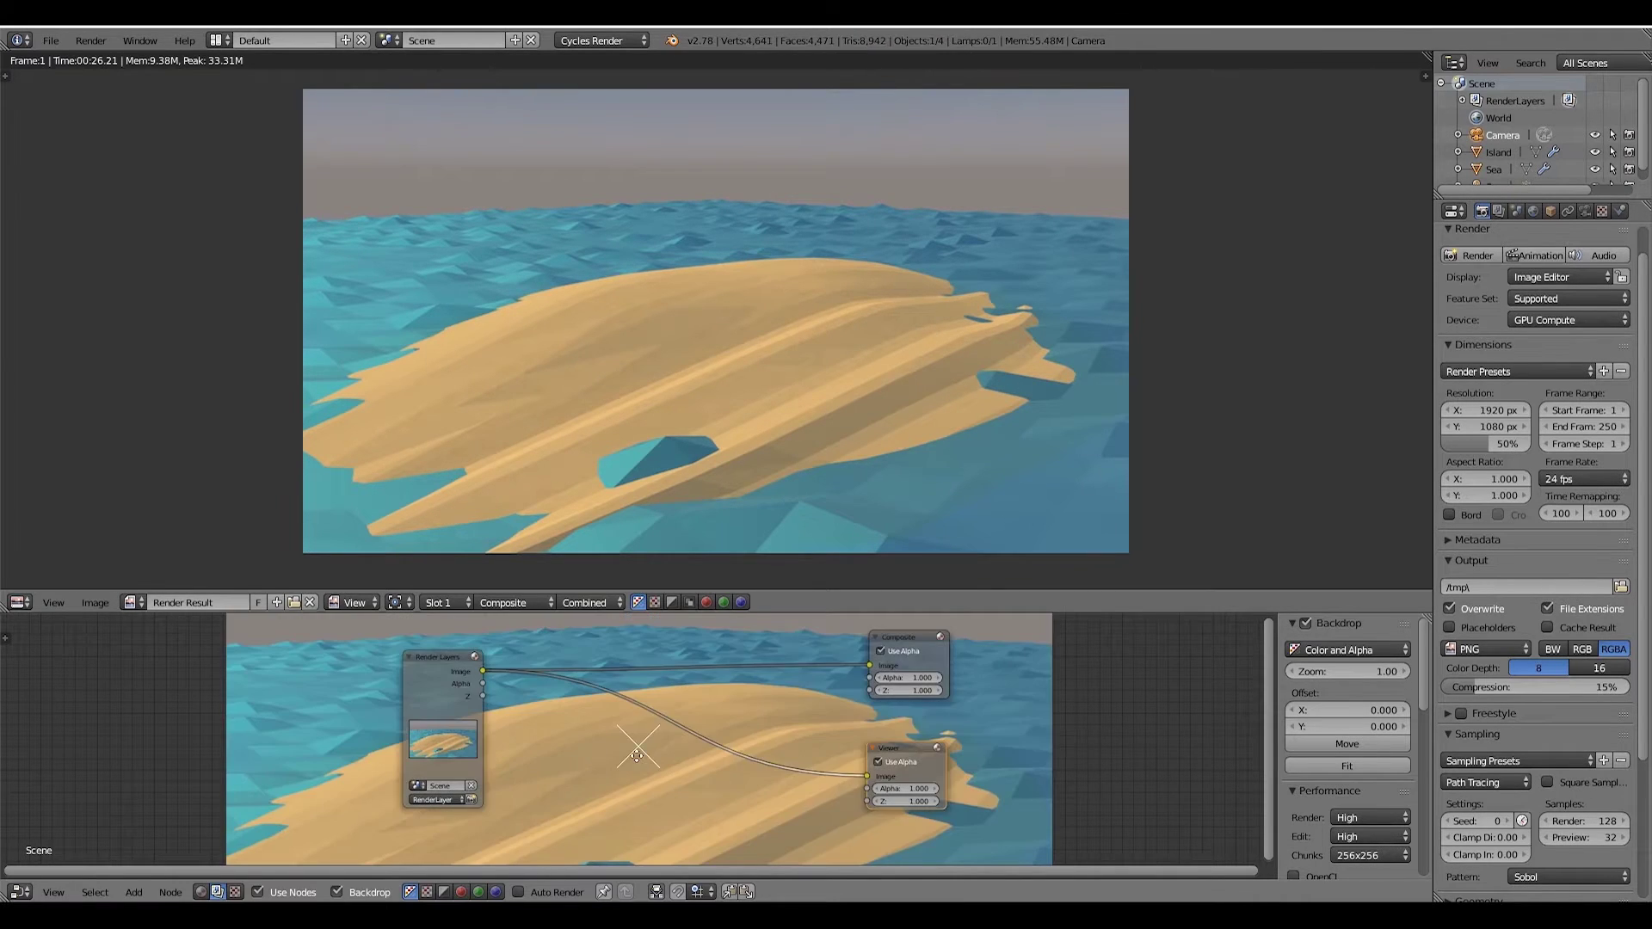
- Insert an RGB Curves node on the link between Render Layers and Composite
key("shift+a")
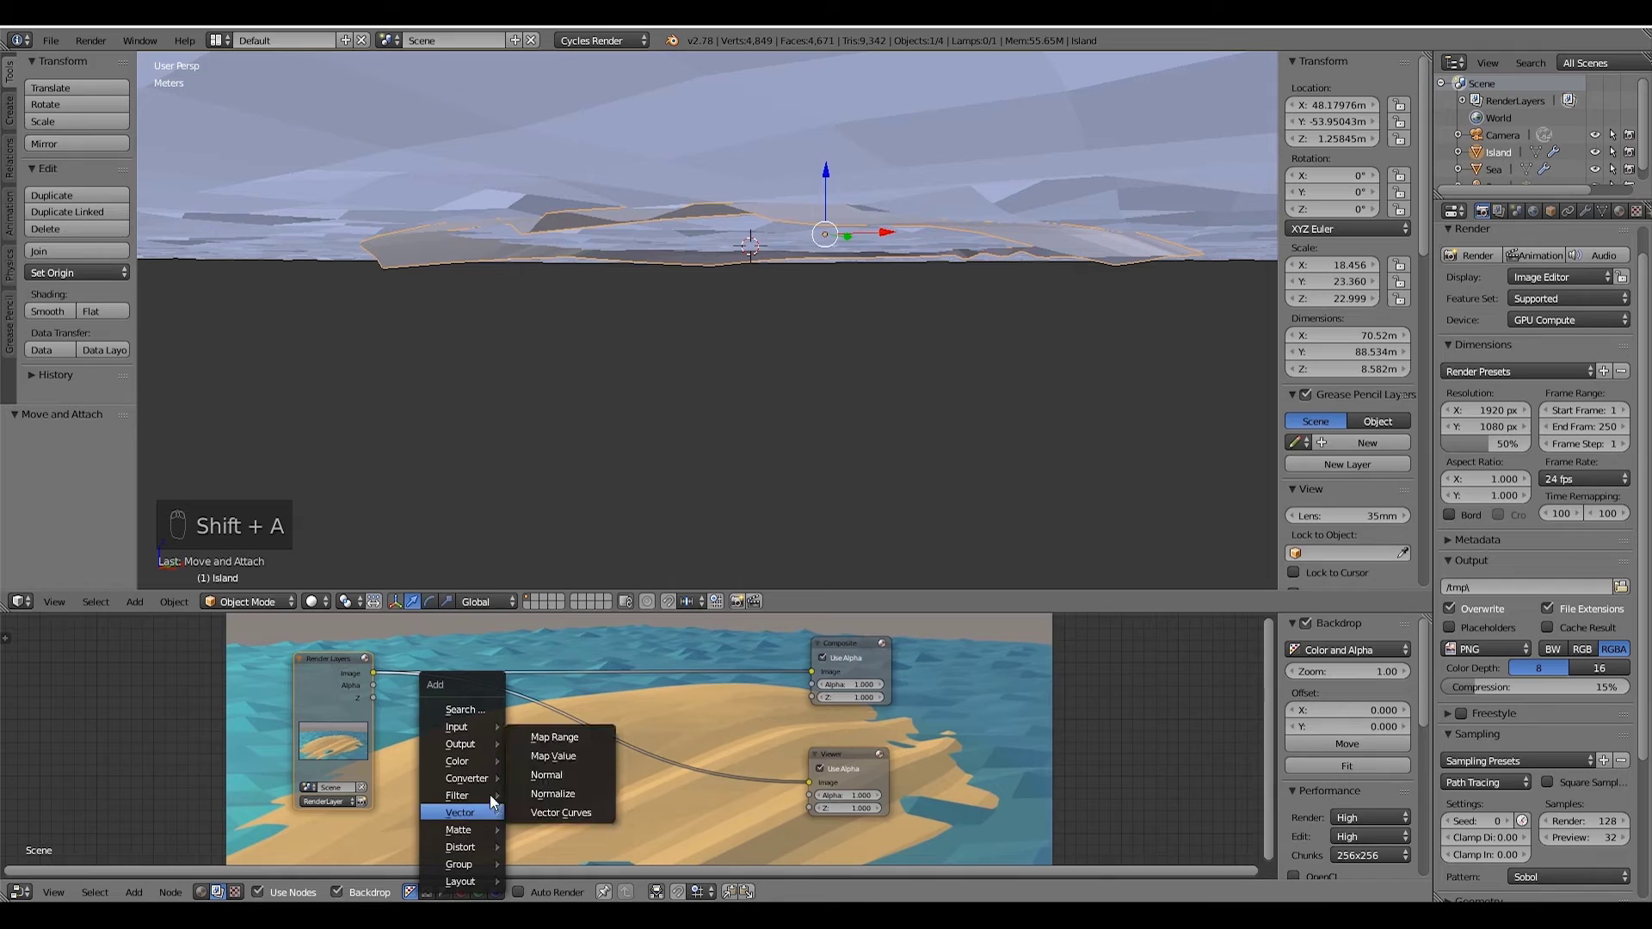
mouse_move(478, 761)
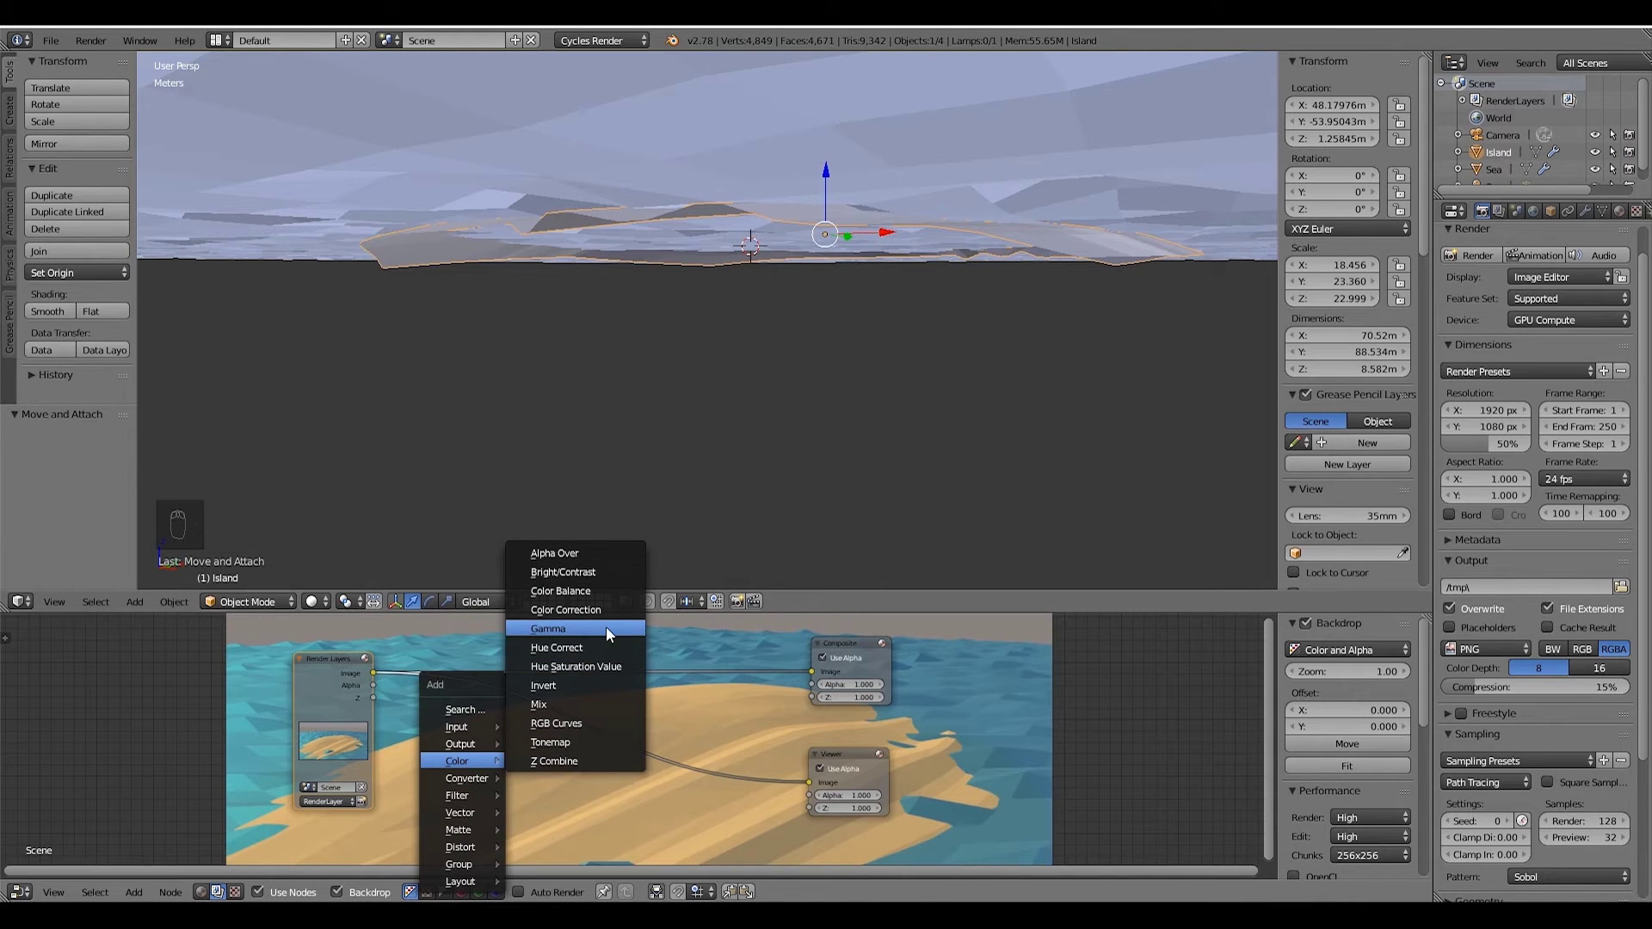
left_click(572, 723)
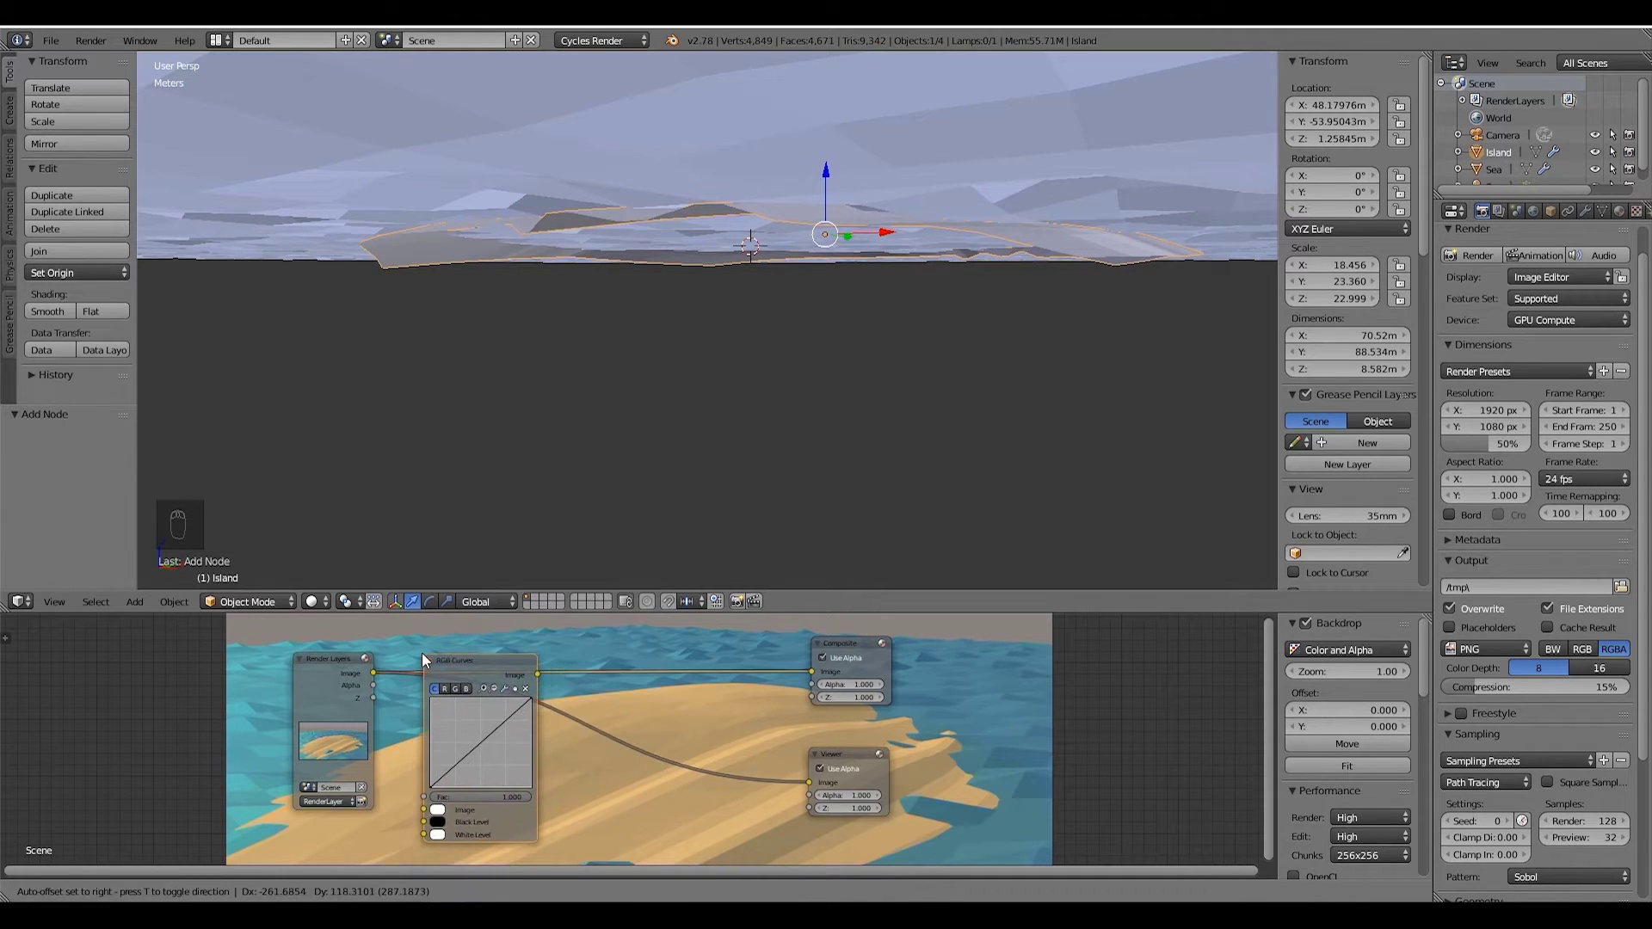
left_click(422, 653)
- Insert a Color Balance node between the RGB Curves and Composite nodes
key("shift+a")
mouse_move(629, 726)
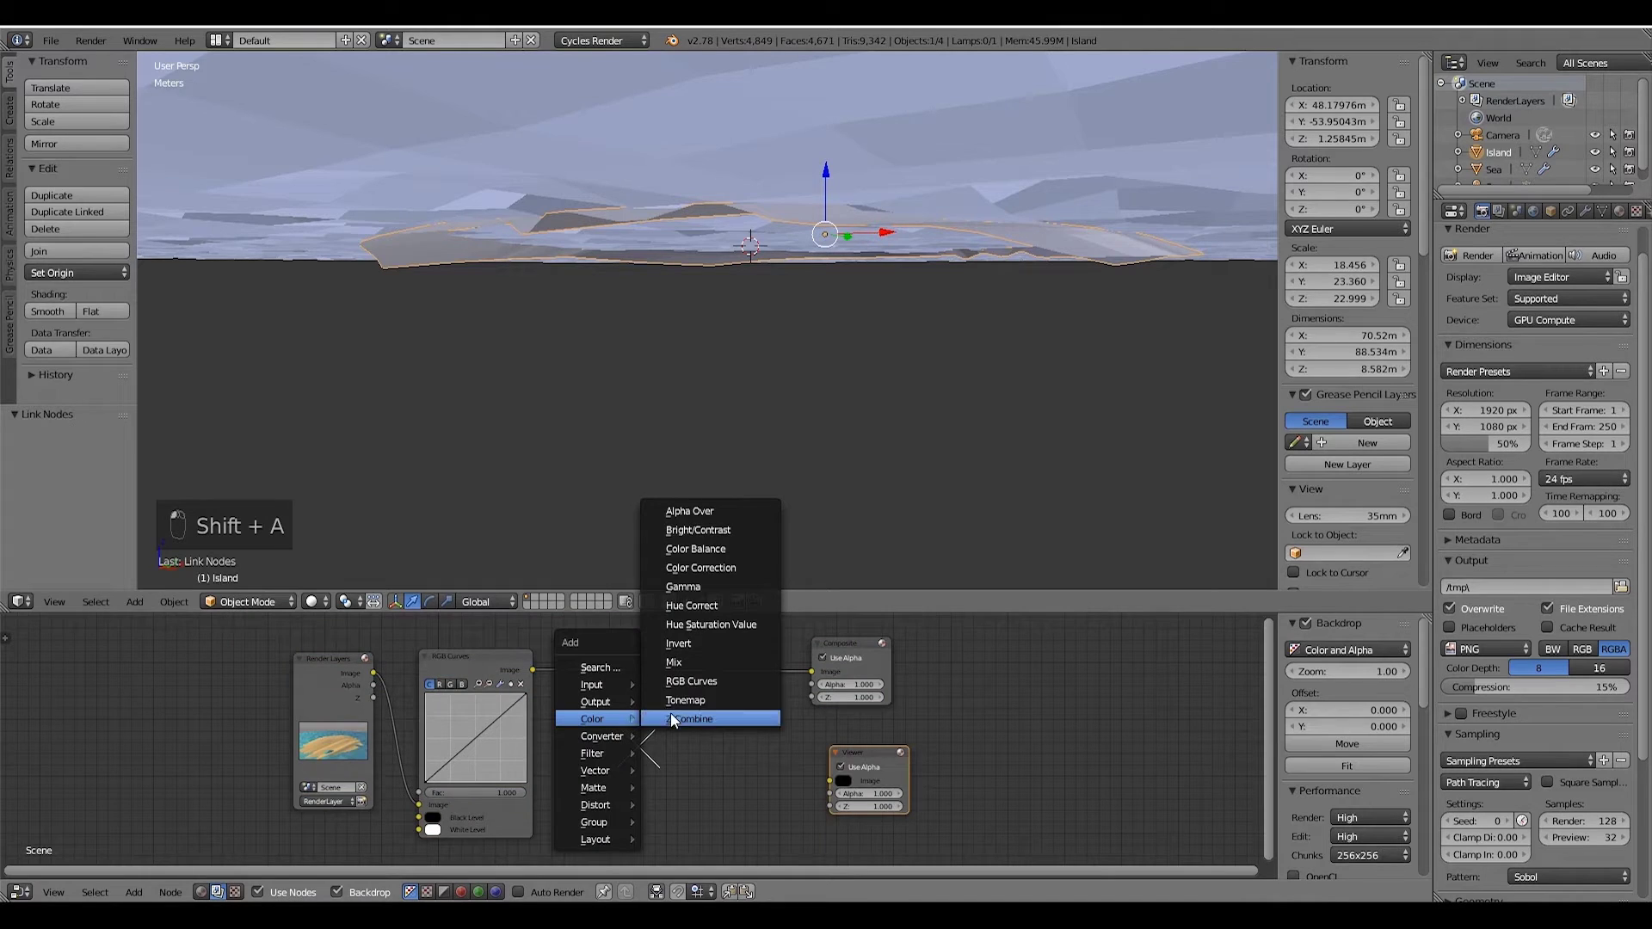
left_click(735, 551)
left_click(581, 670)
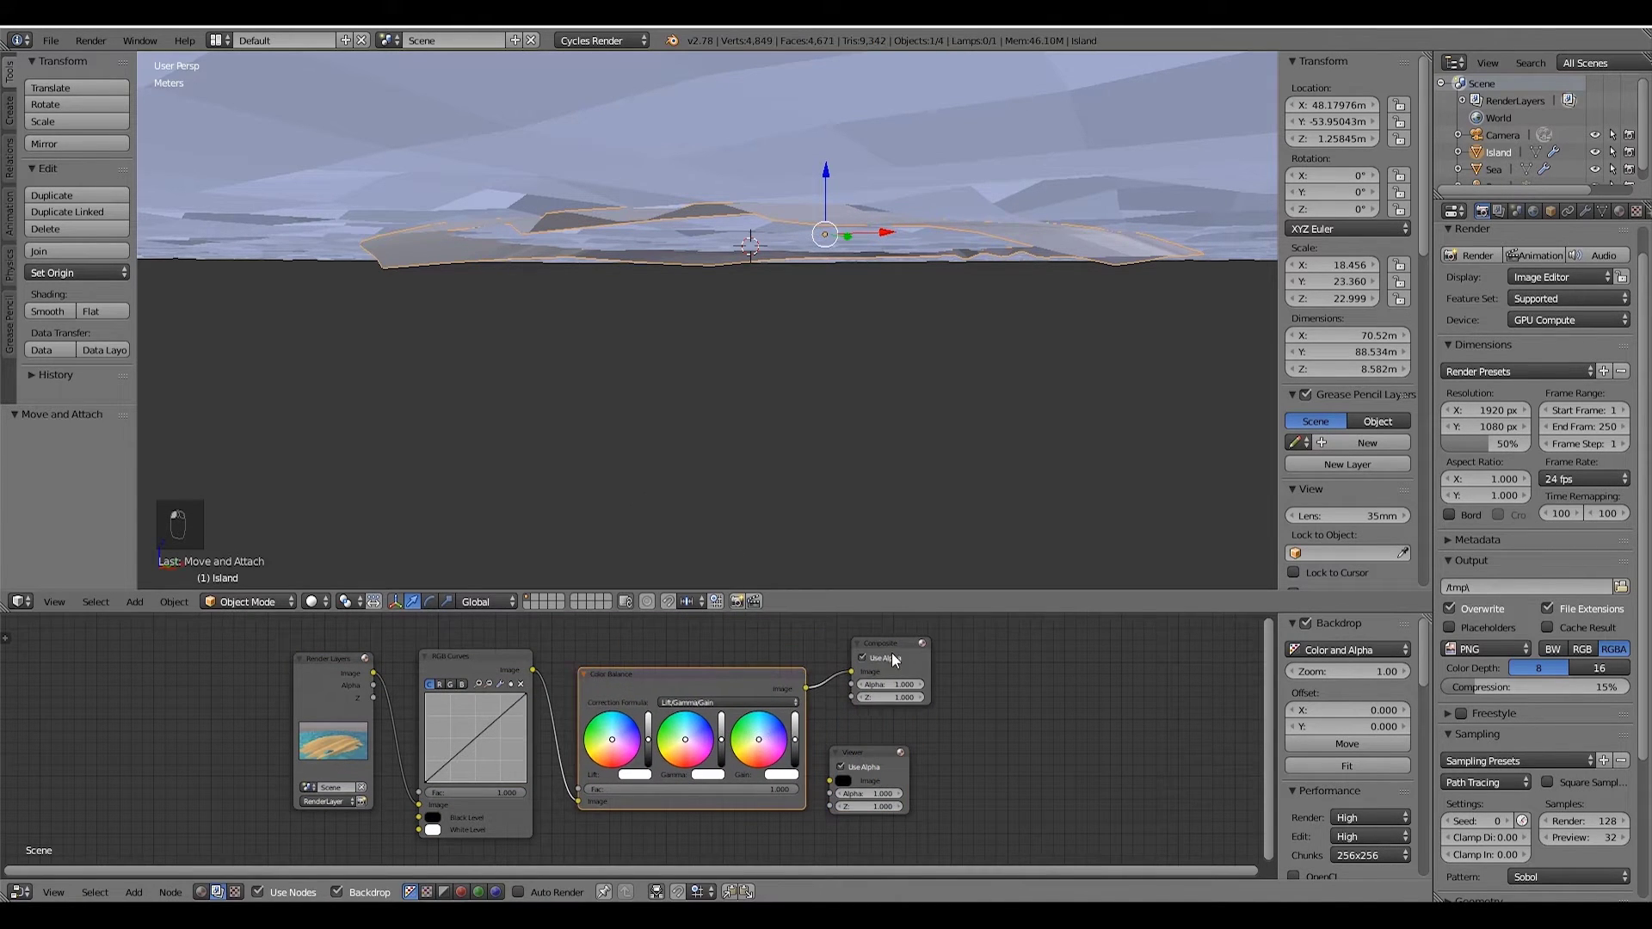
- Make room beside the Viewer and Composite nodes and insert a Glare node between Color Balance and Composite
left_click_drag(864, 741, 1034, 761)
left_click_drag(937, 642, 1053, 643)
key("shift+a")
mouse_move(824, 697)
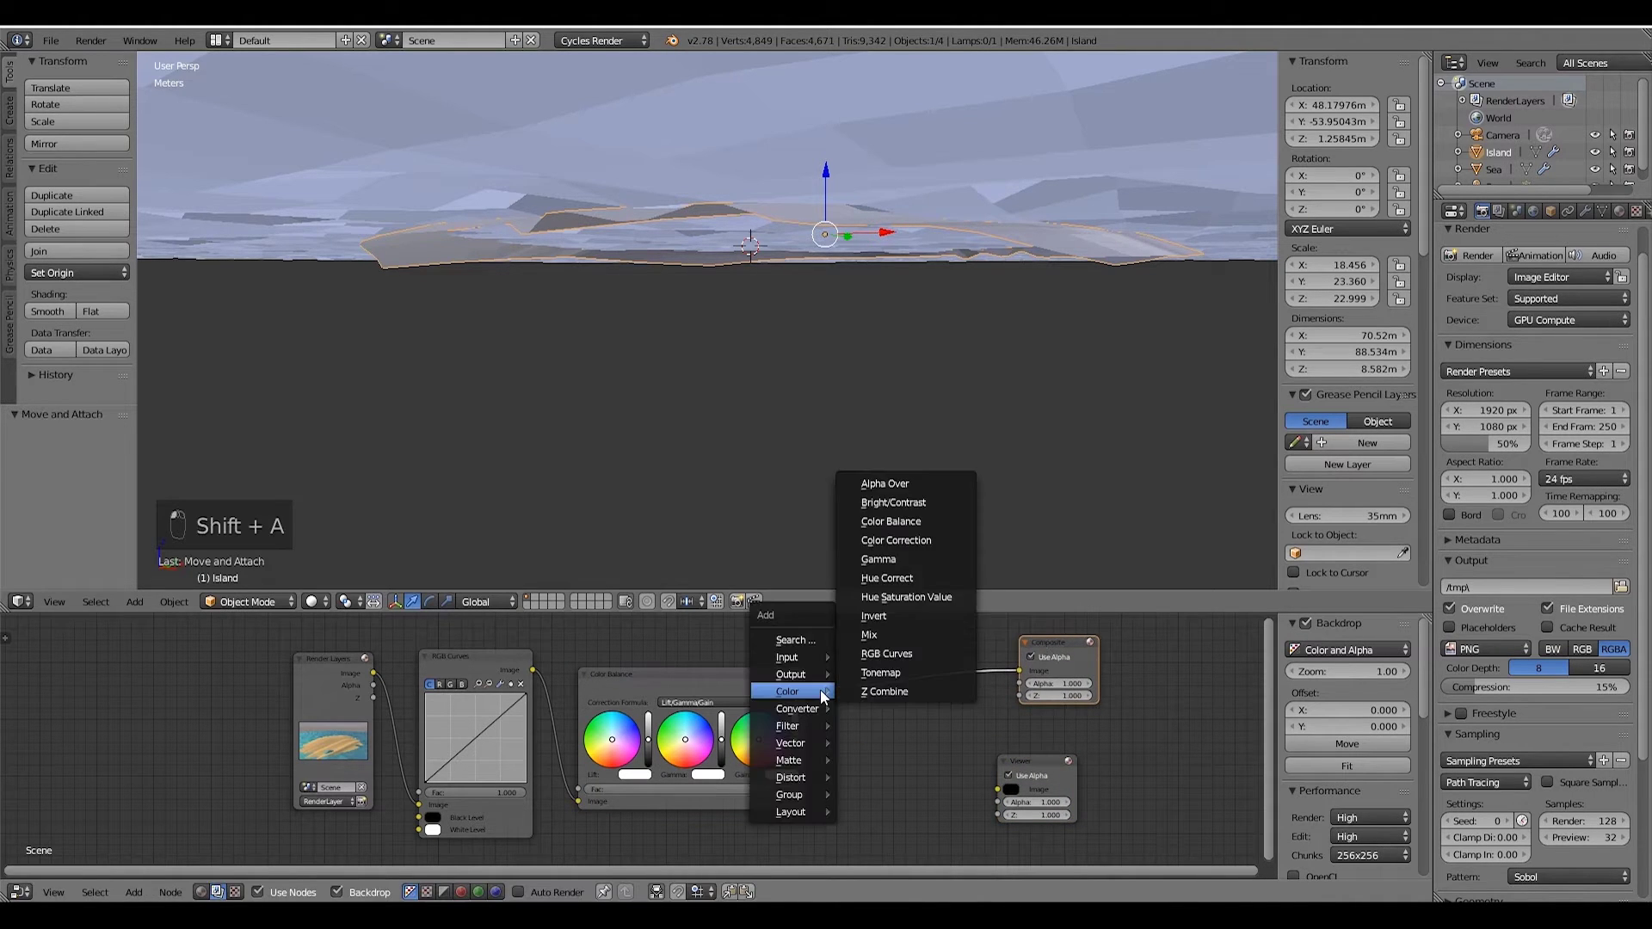
left_click(809, 641)
type("glare")
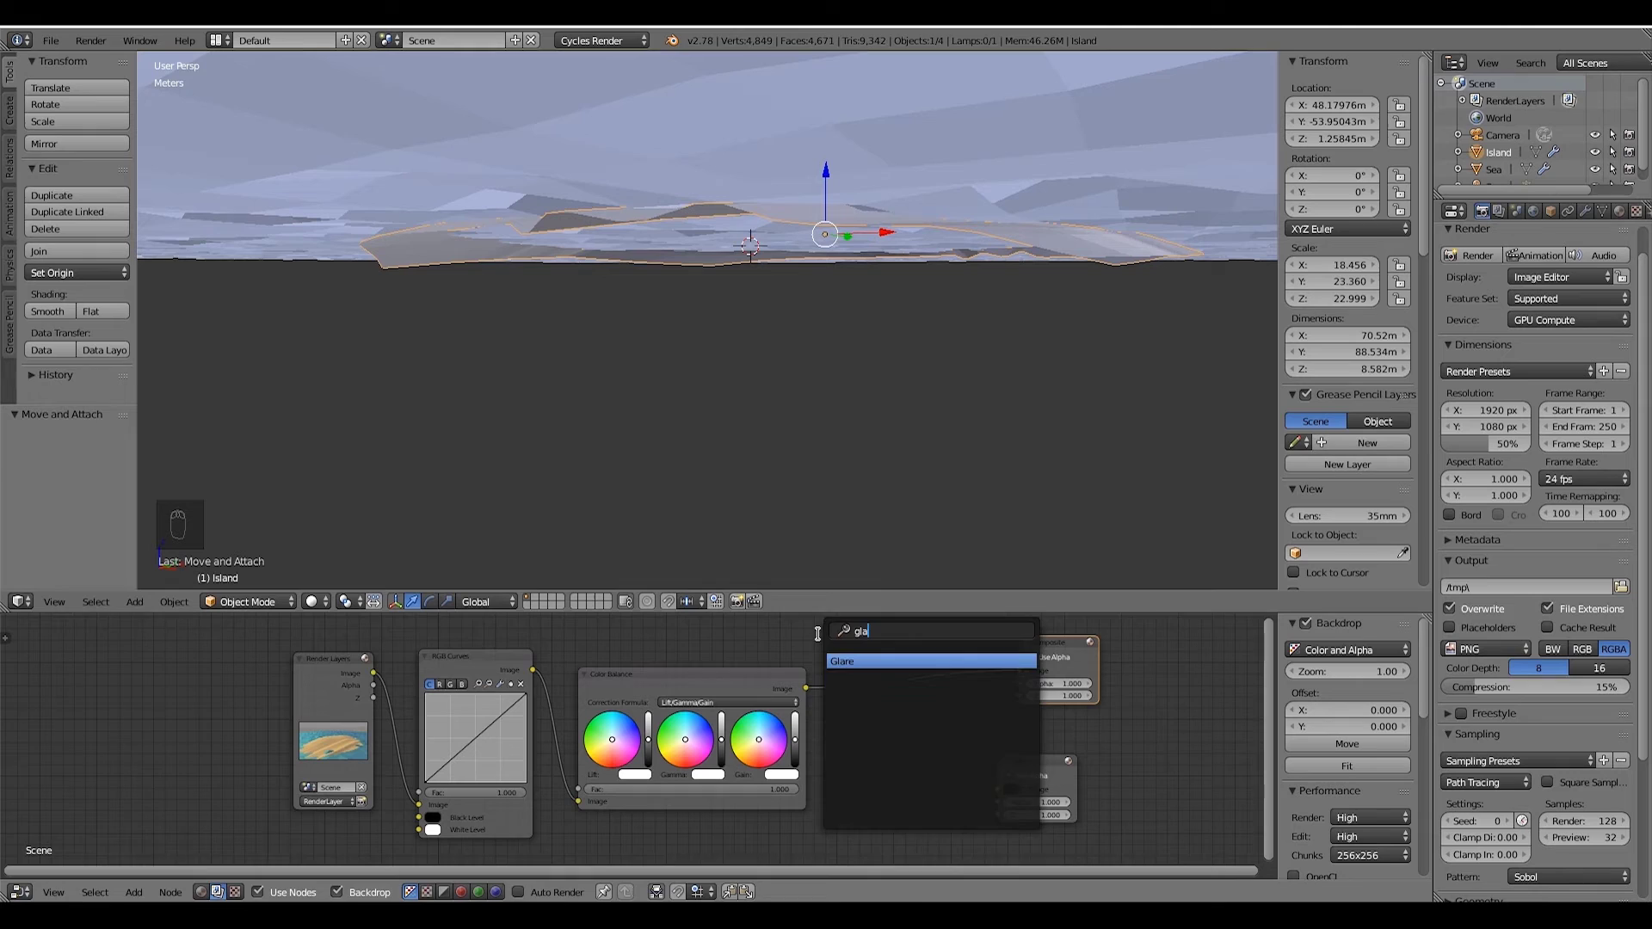
key("Return")
left_click(905, 650)
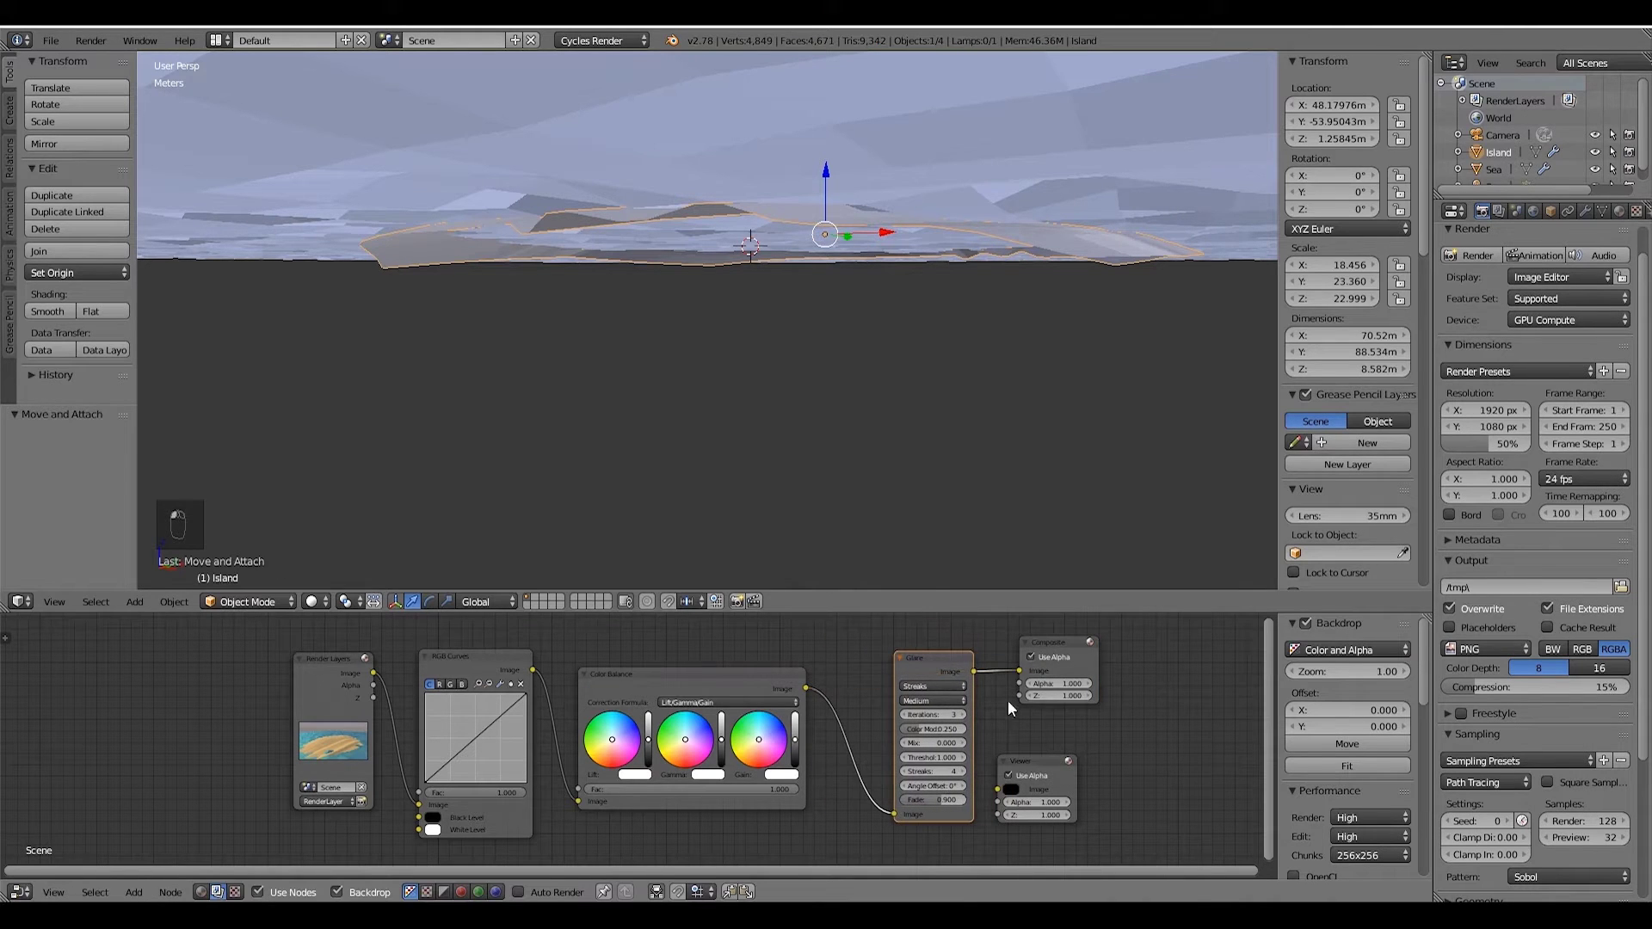
- Link the Glare node's image output to the Viewer node
left_click_drag(977, 671, 1111, 766)
left_click(953, 660)
left_click_drag(953, 661, 958, 661)
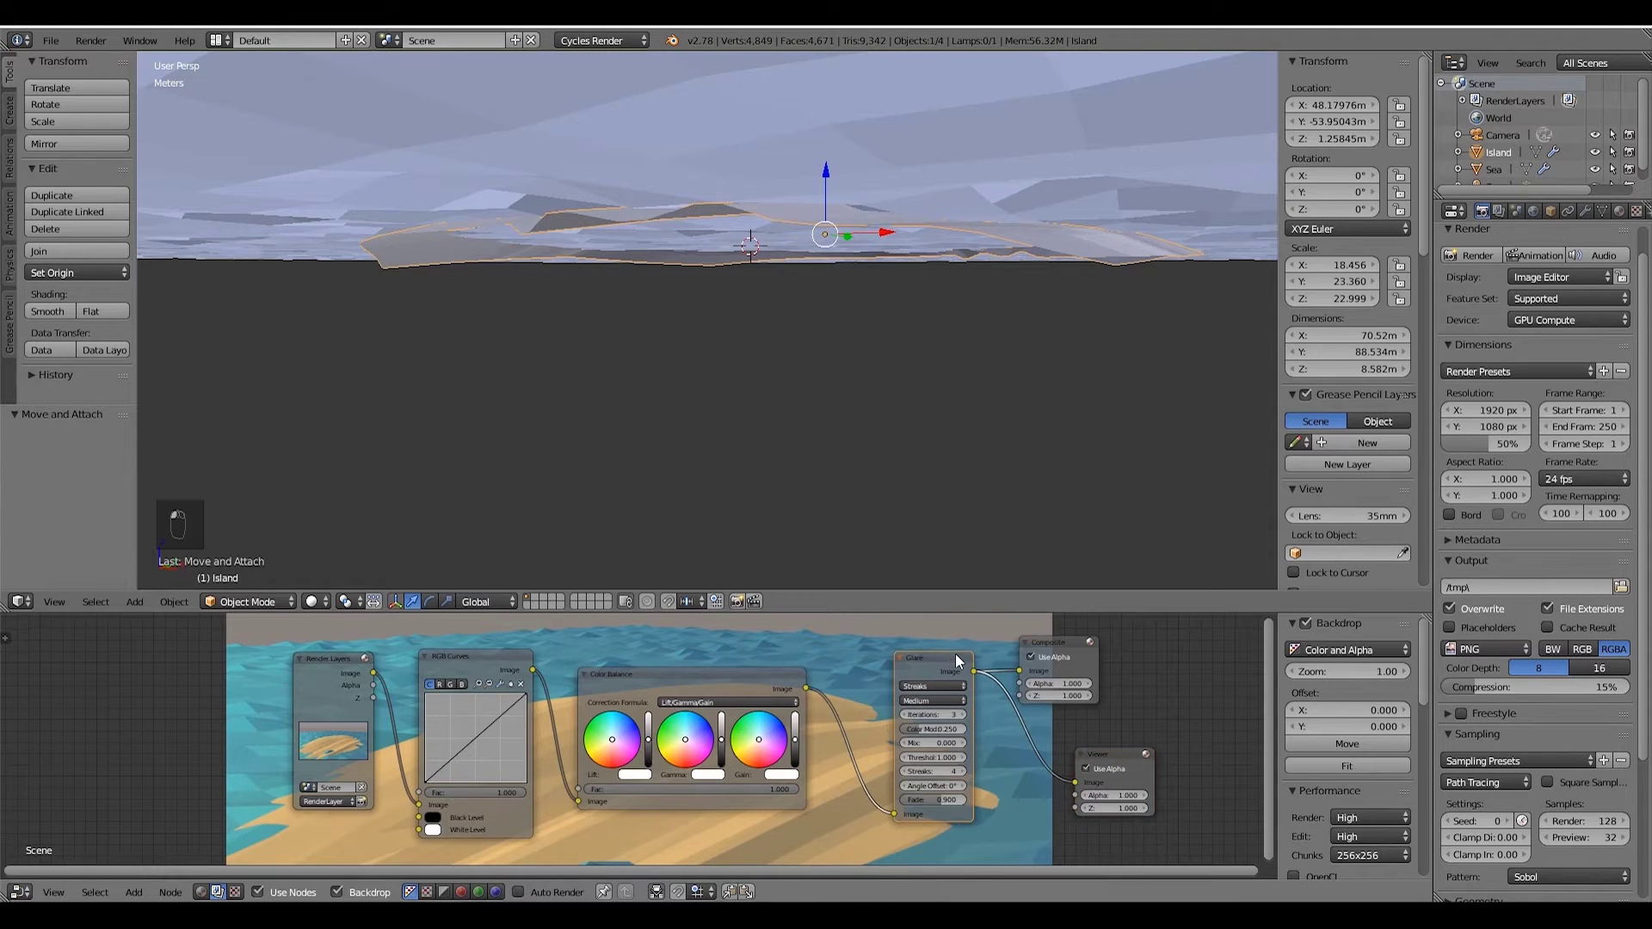
- Lower the Glare node's threshold and adjust it to 0.4
scroll(947, 766, "up", 2)
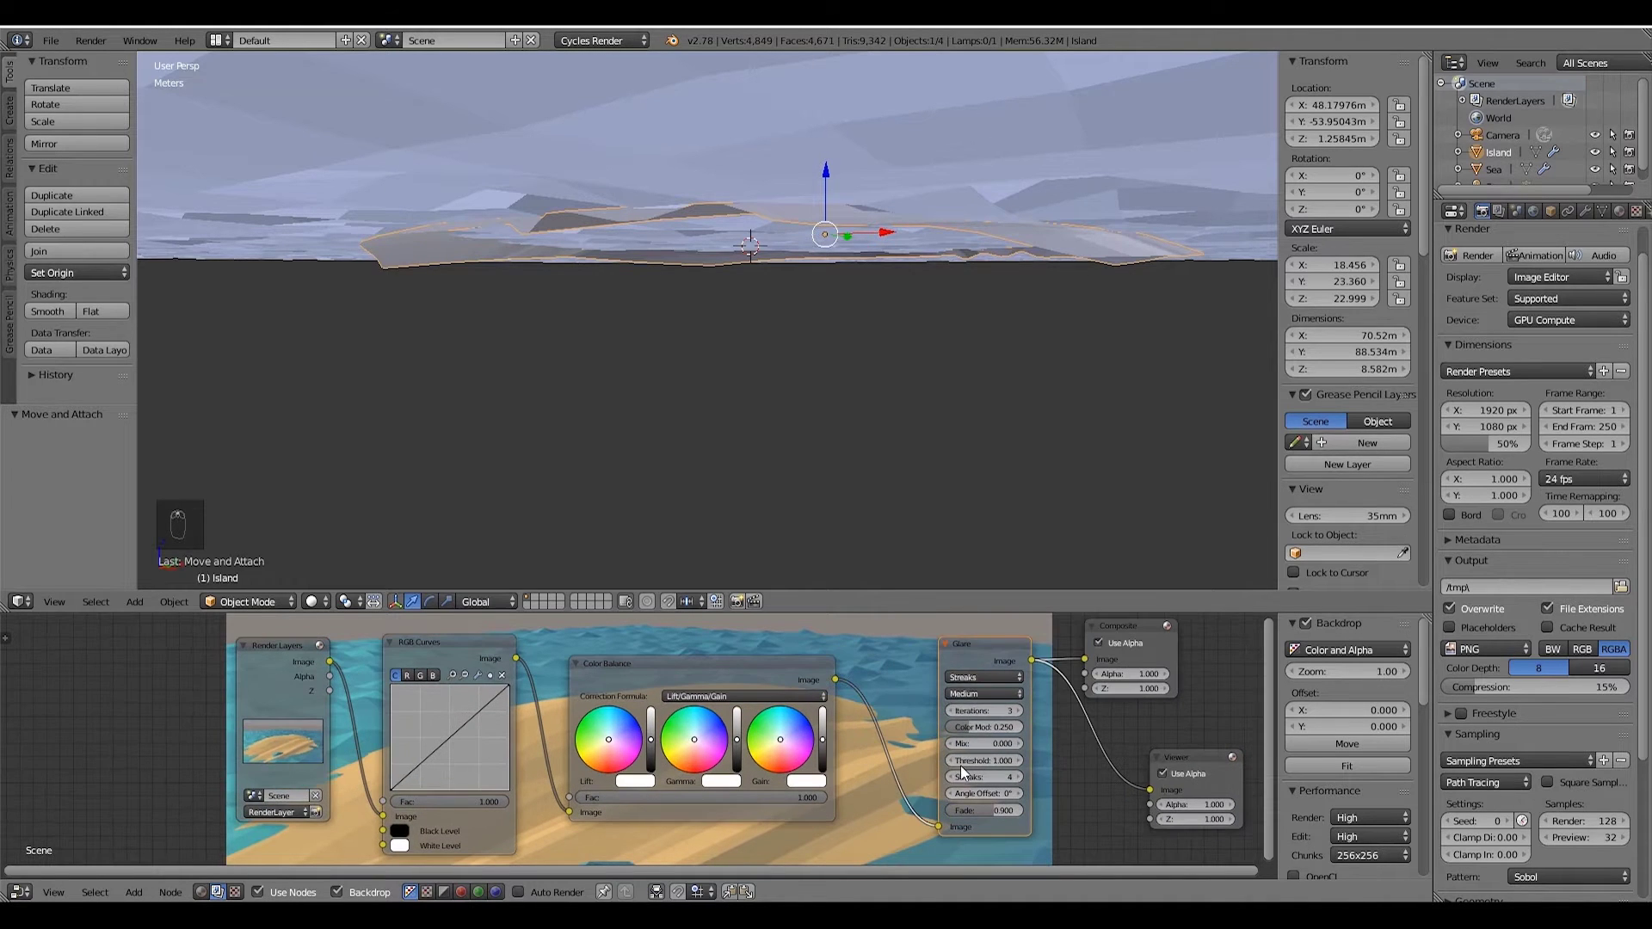
left_click_drag(958, 760, 954, 766)
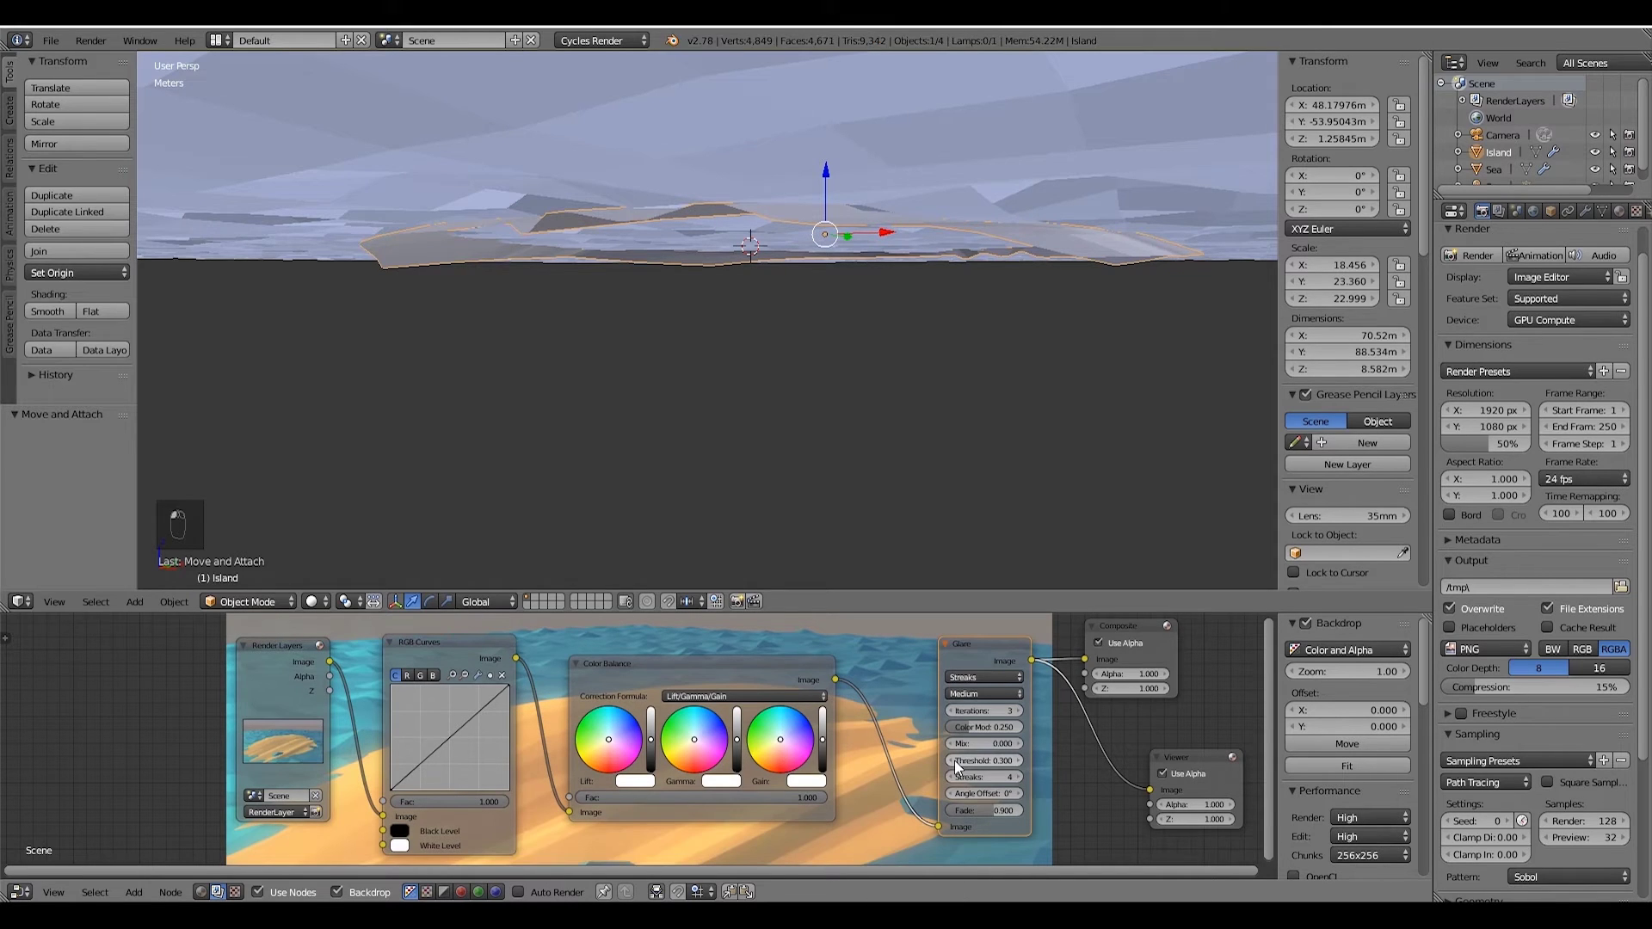
left_click_drag(958, 766, 947, 764)
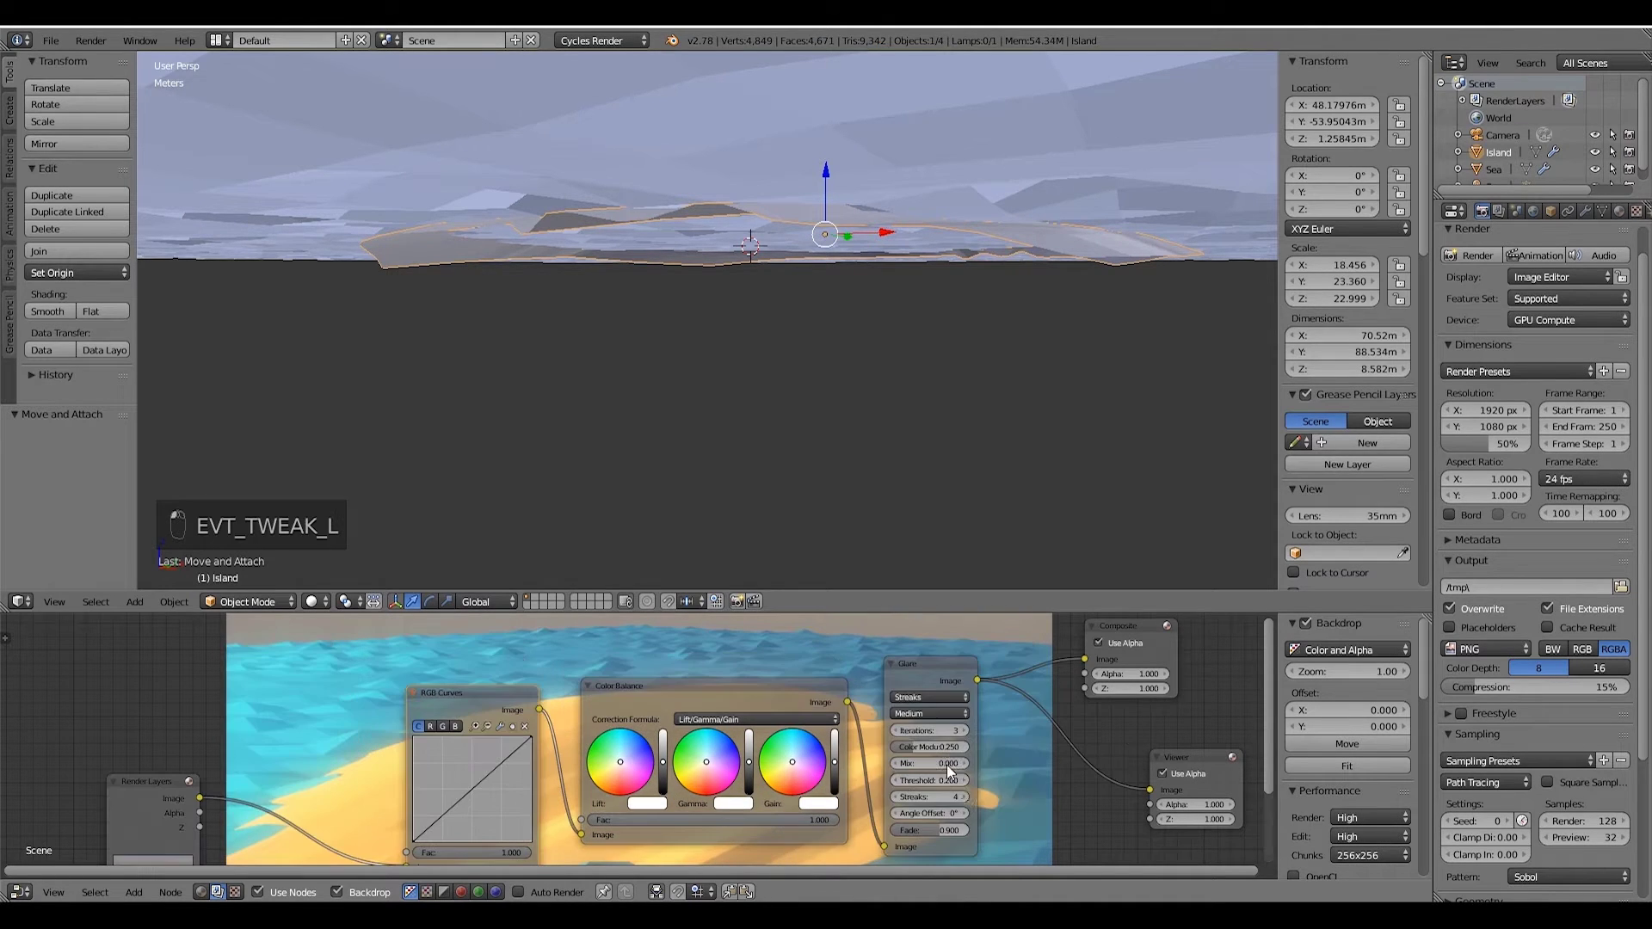
left_click(963, 778)
left_click(963, 778)
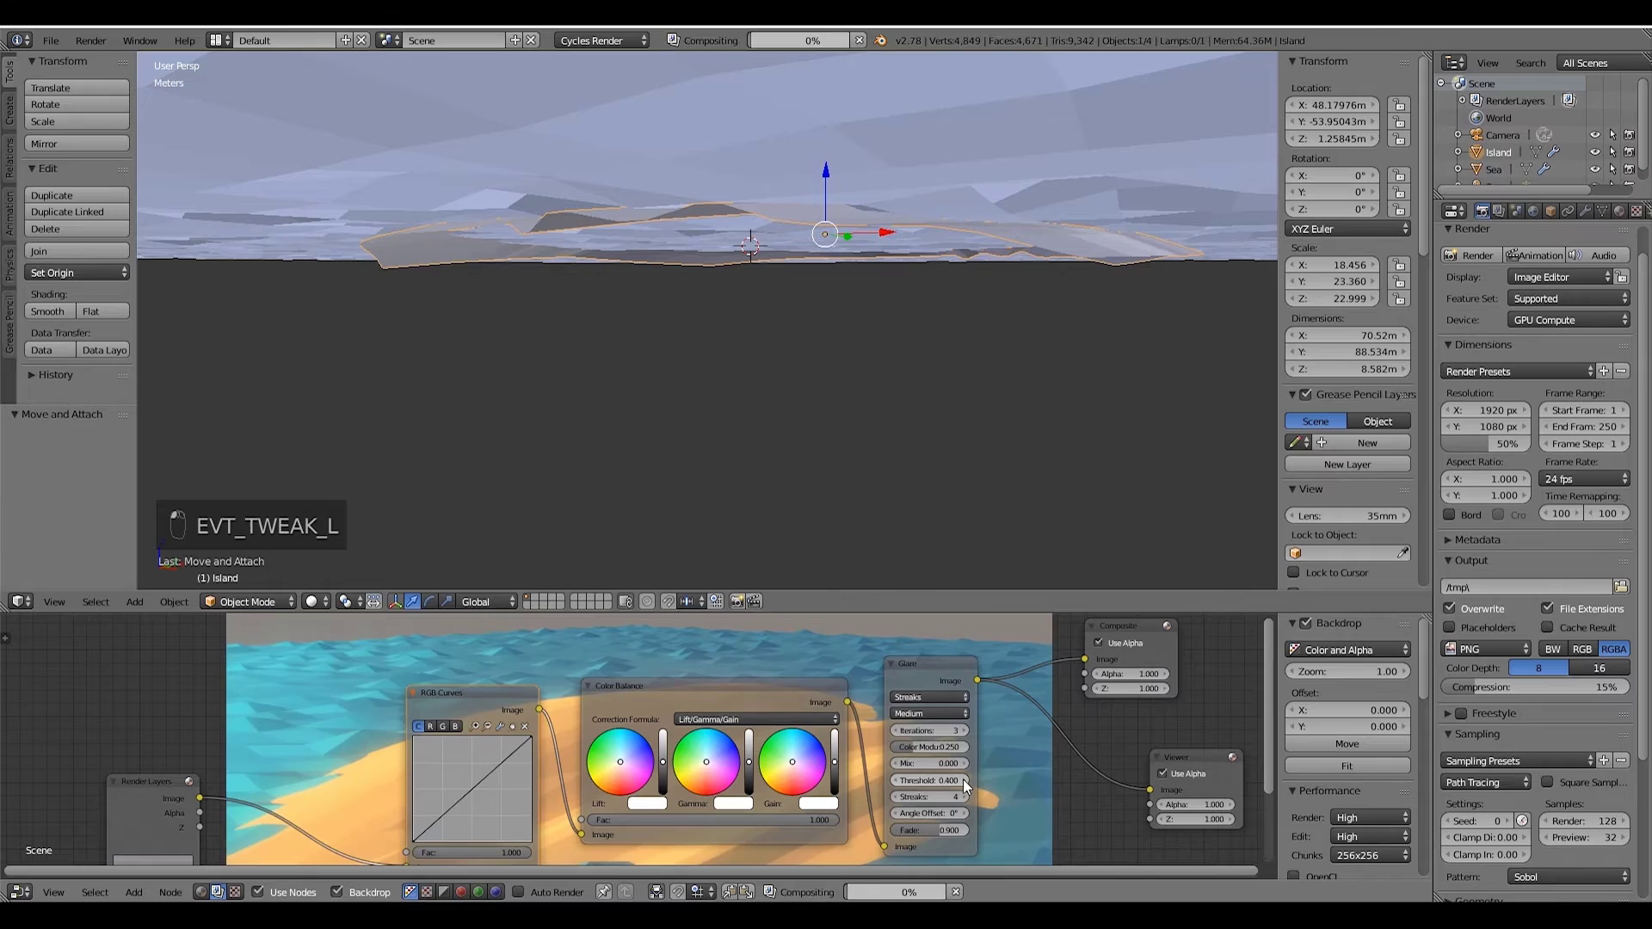
- Move the Render Layers node beside RGB Curves and raise the red curve's midpoint to about X 0.456, Y 0.575
left_click_drag(142, 781, 258, 673)
left_click_drag(432, 678, 444, 655)
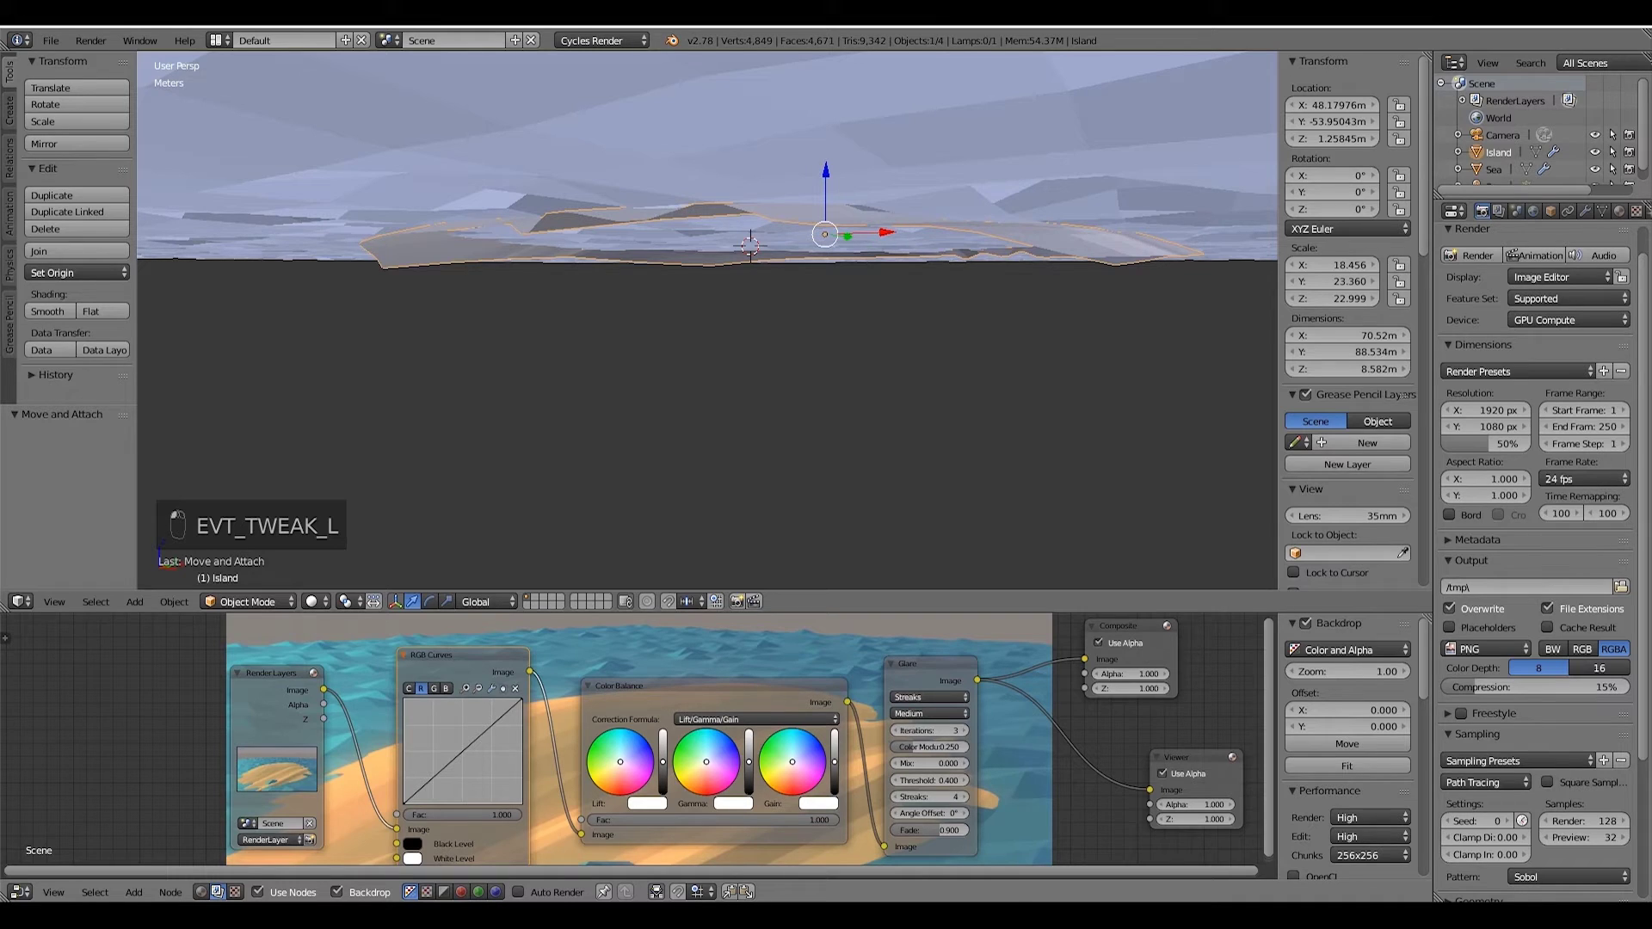
left_click_drag(462, 747, 458, 742)
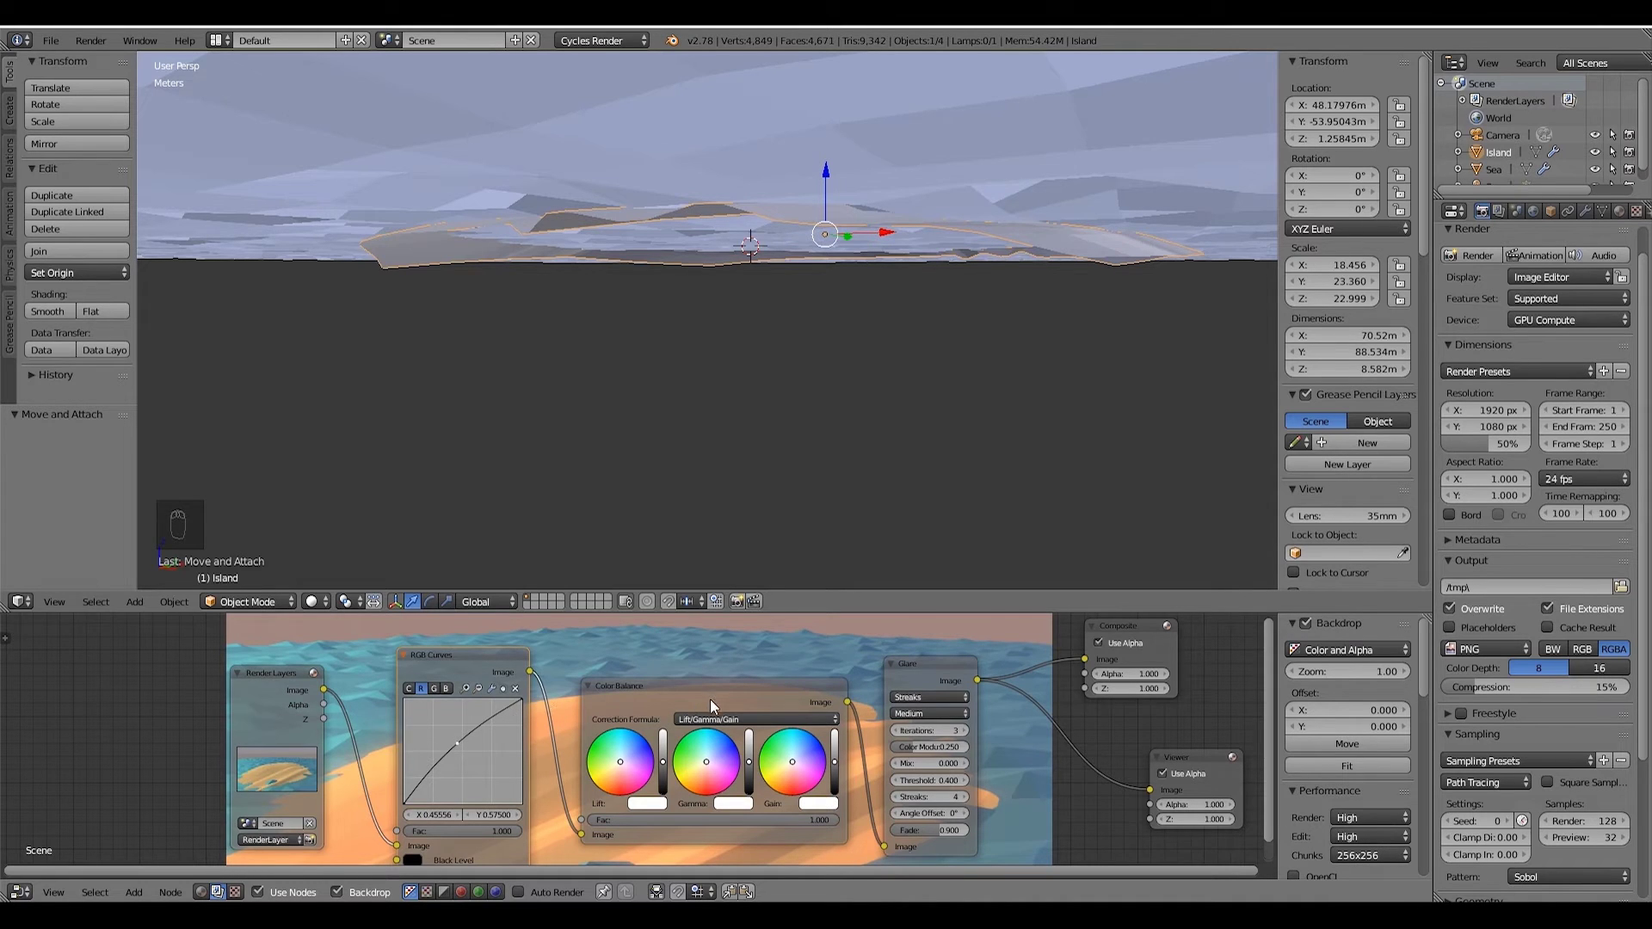
- Tint the Color Balance lift pale violet and its gamma and gain pale cream, and shift the node slightly
left_click_drag(644, 758, 788, 776)
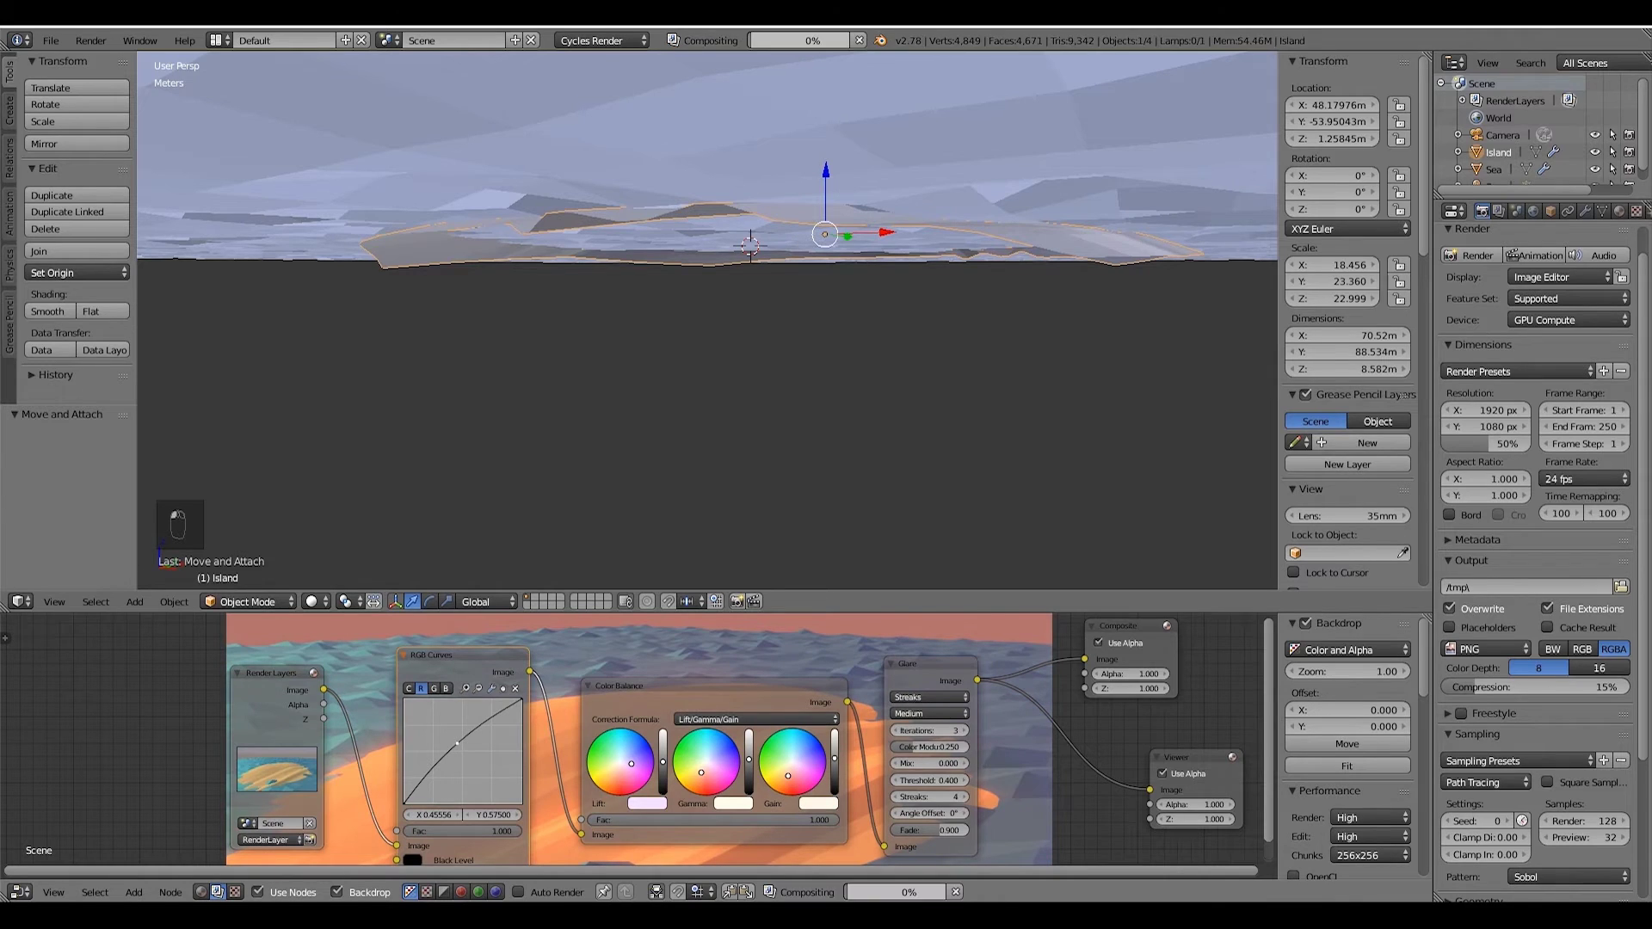
mouse_move(707, 689)
left_mouse_down()
mouse_move(710, 818)
mouse_move(756, 771)
mouse_move(687, 698)
left_mouse_up()
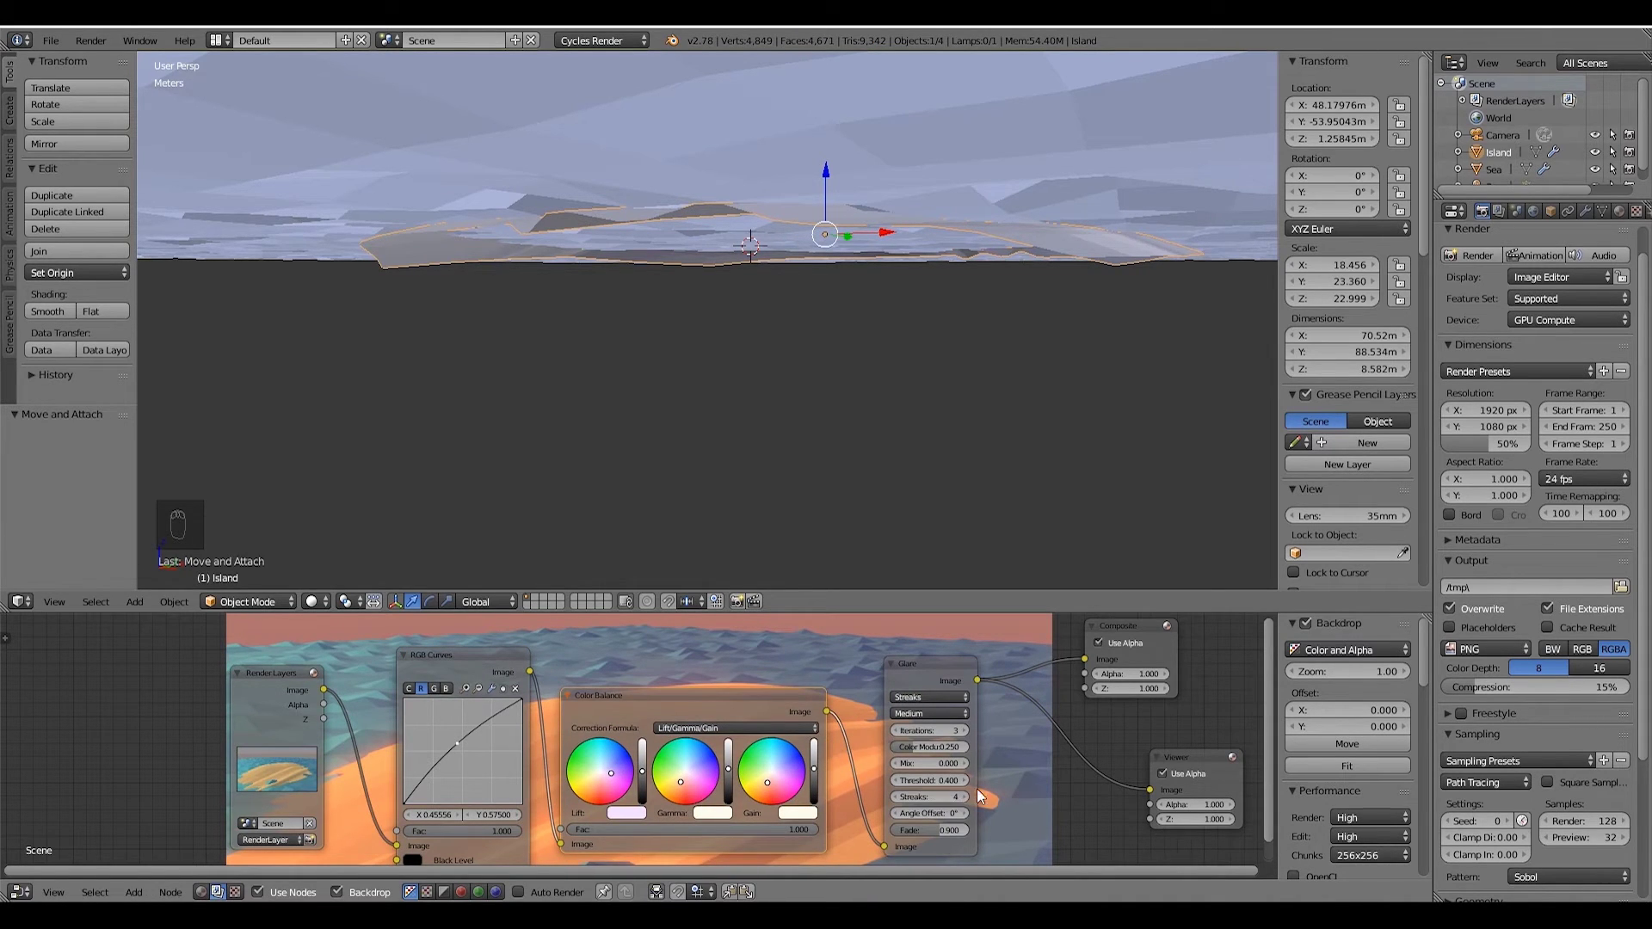
- Set the Glare node's threshold to 0.5 and spread the RGB Curves, Color Balance and Glare nodes apart
left_click(957, 798)
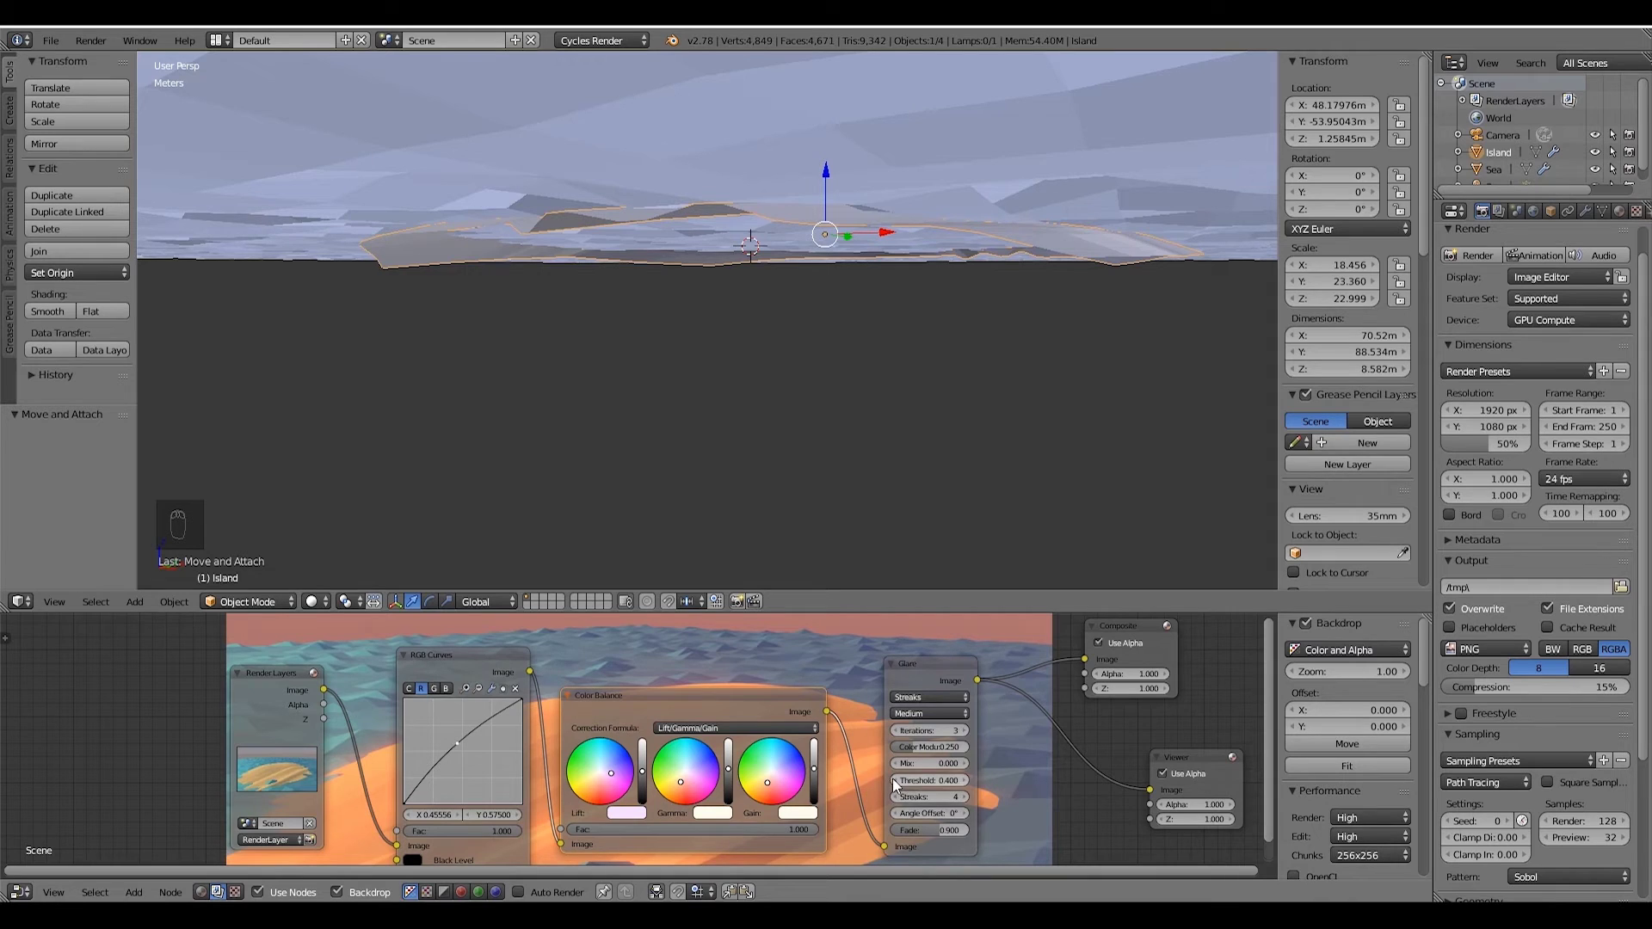
left_click(964, 780)
mouse_move(718, 695)
left_mouse_down()
mouse_move(864, 833)
mouse_move(692, 695)
left_mouse_up()
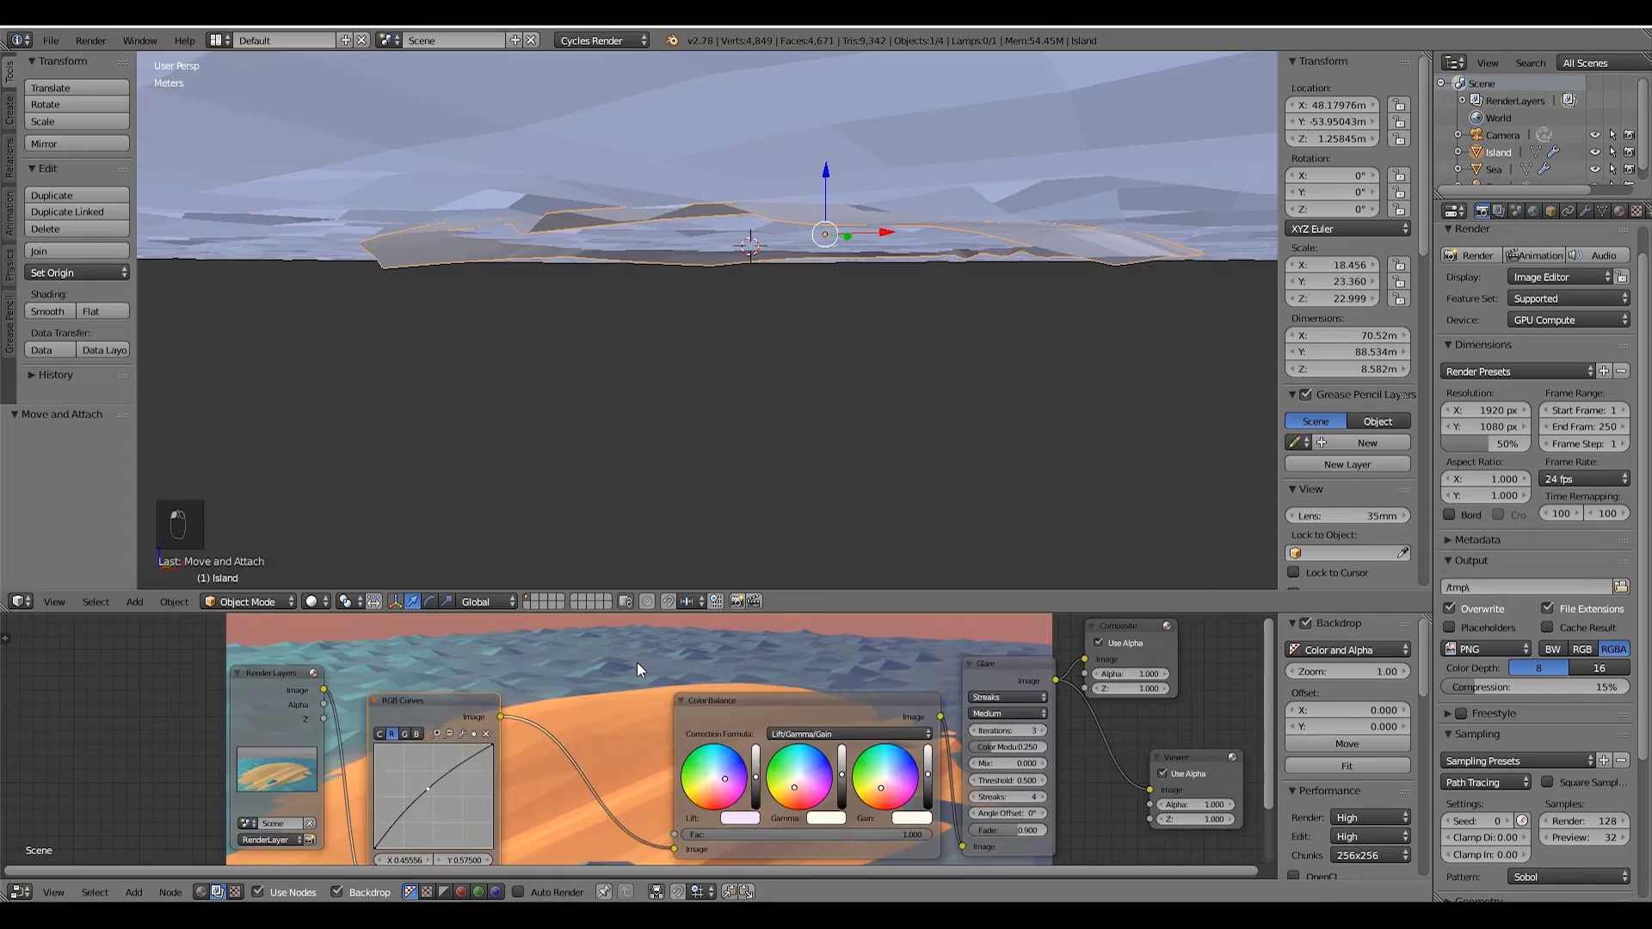
- Show the camera view in rendered shading and render the scene image
scroll(637, 663, "down", 2)
key("KP_0")
key("shift+z")
key("F12")
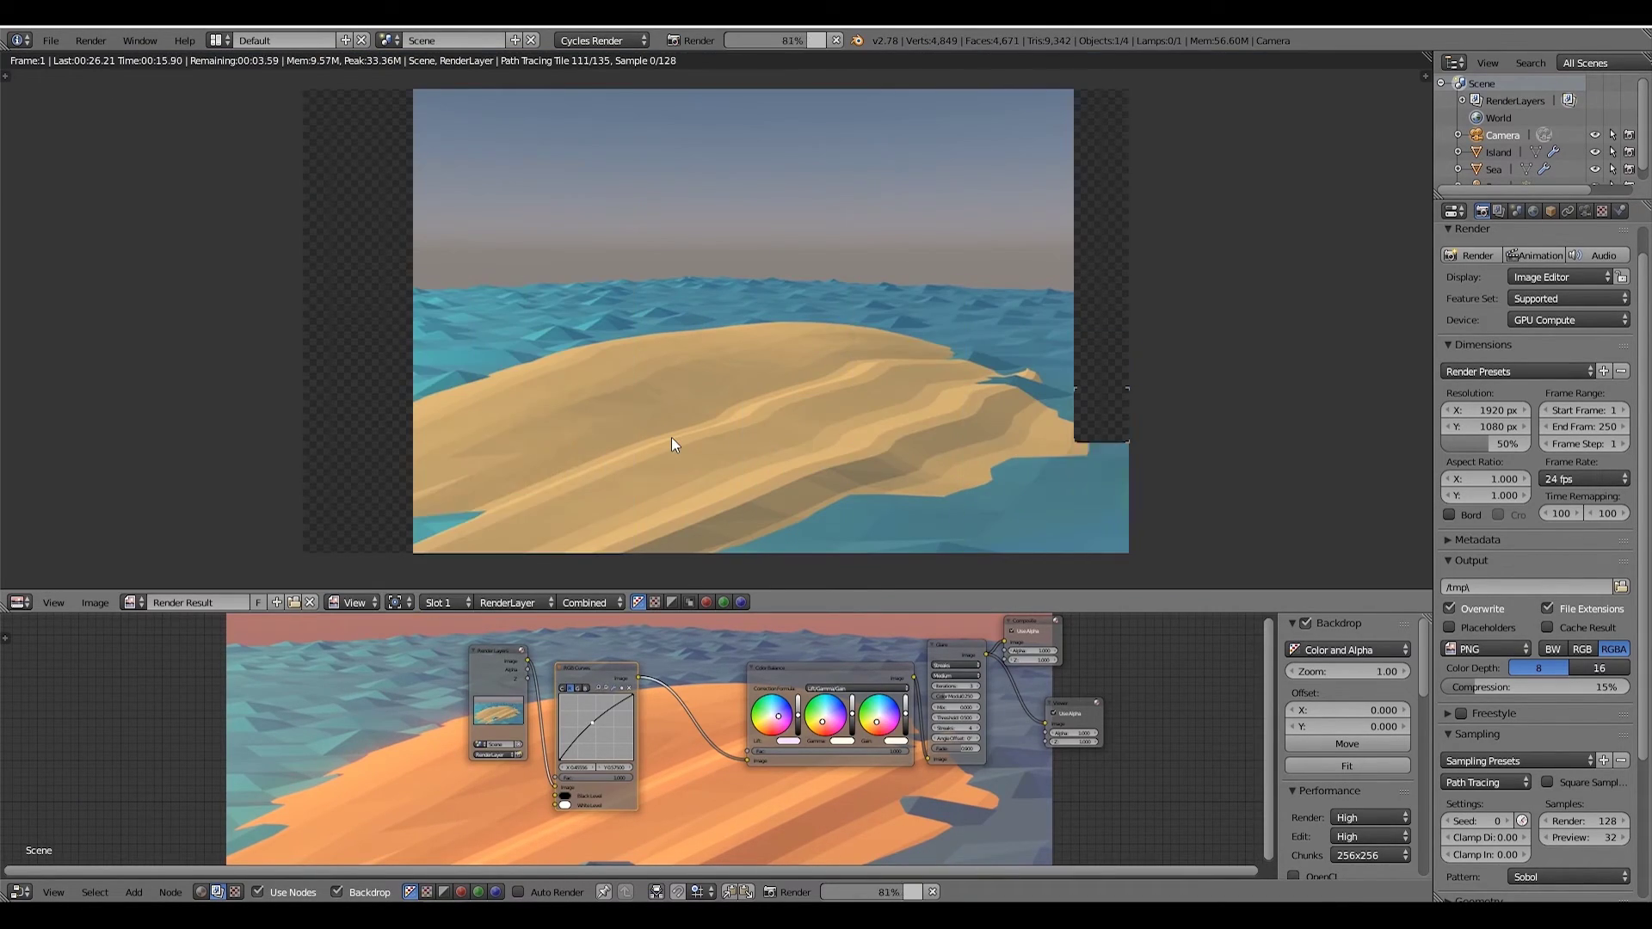
- Shift the Color Balance gamma colour to a pale light blue, undoing the overly strong blue tint tried on the way
scroll(817, 716, "up", 3)
left_click(865, 698)
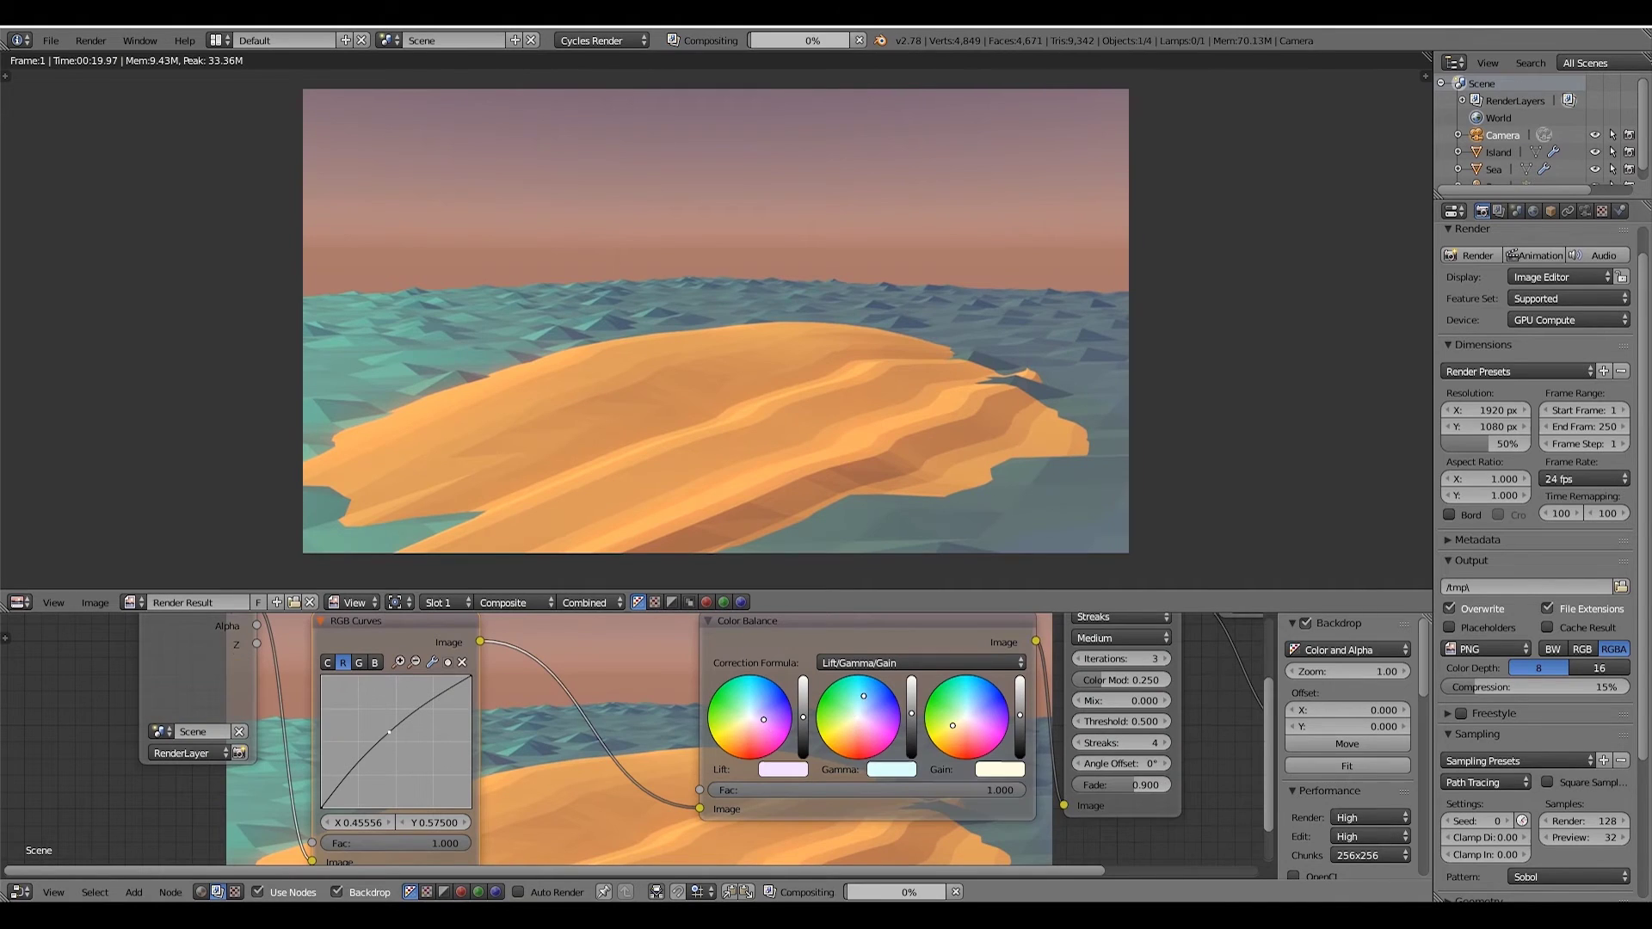
left_click_drag(865, 702, 884, 688)
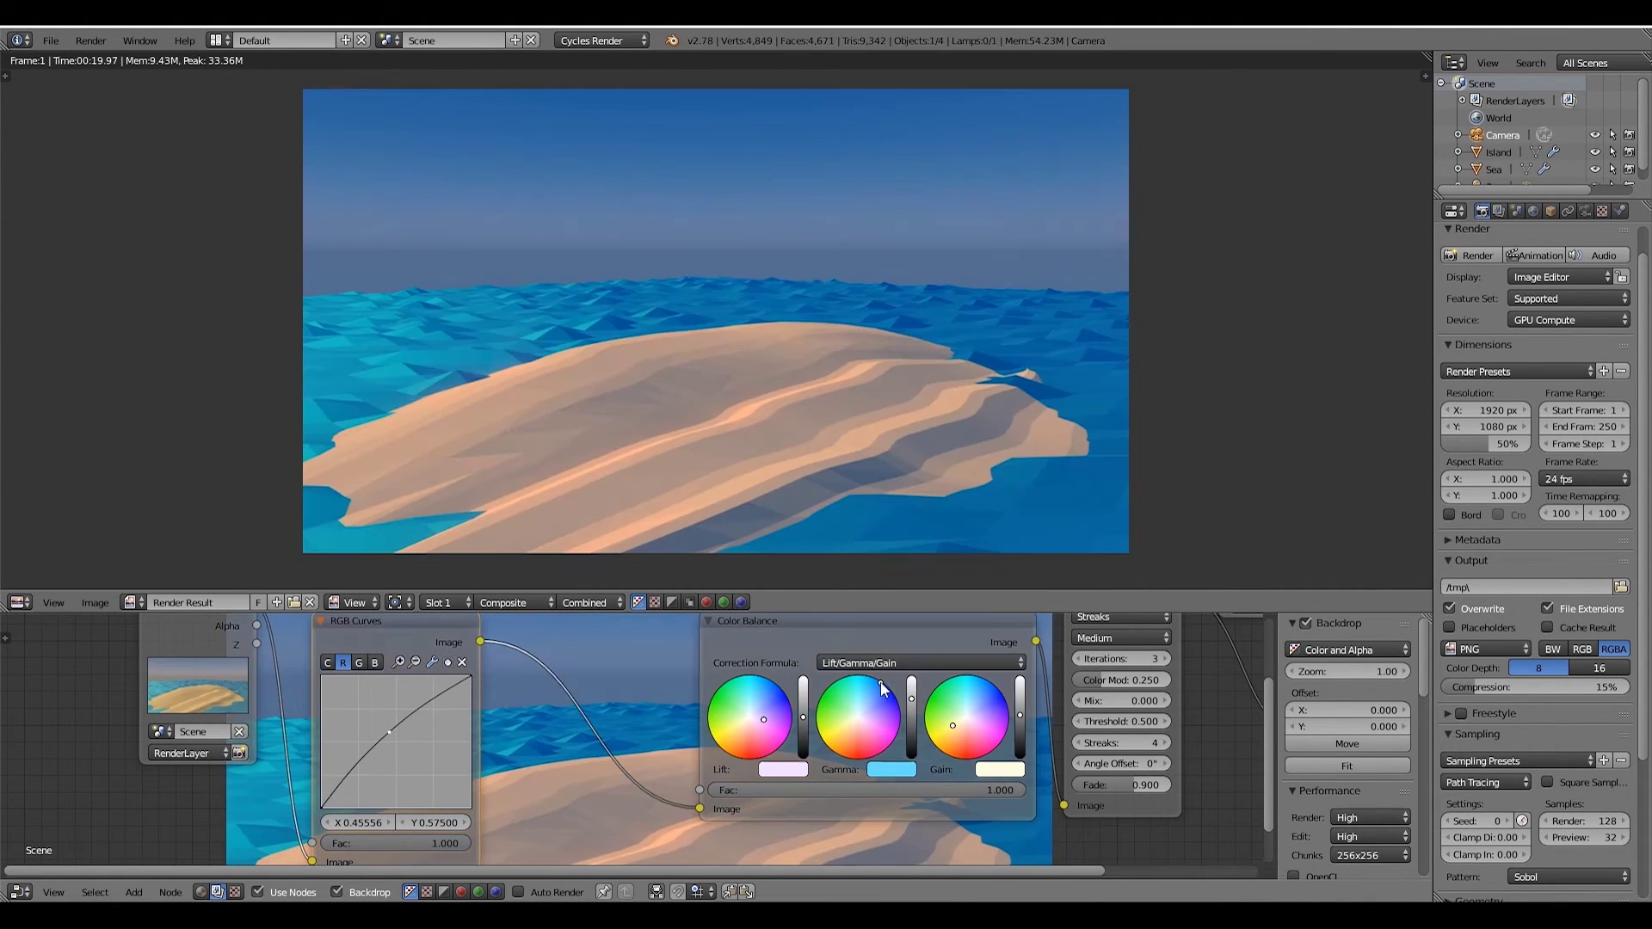
key("ctrl+z")
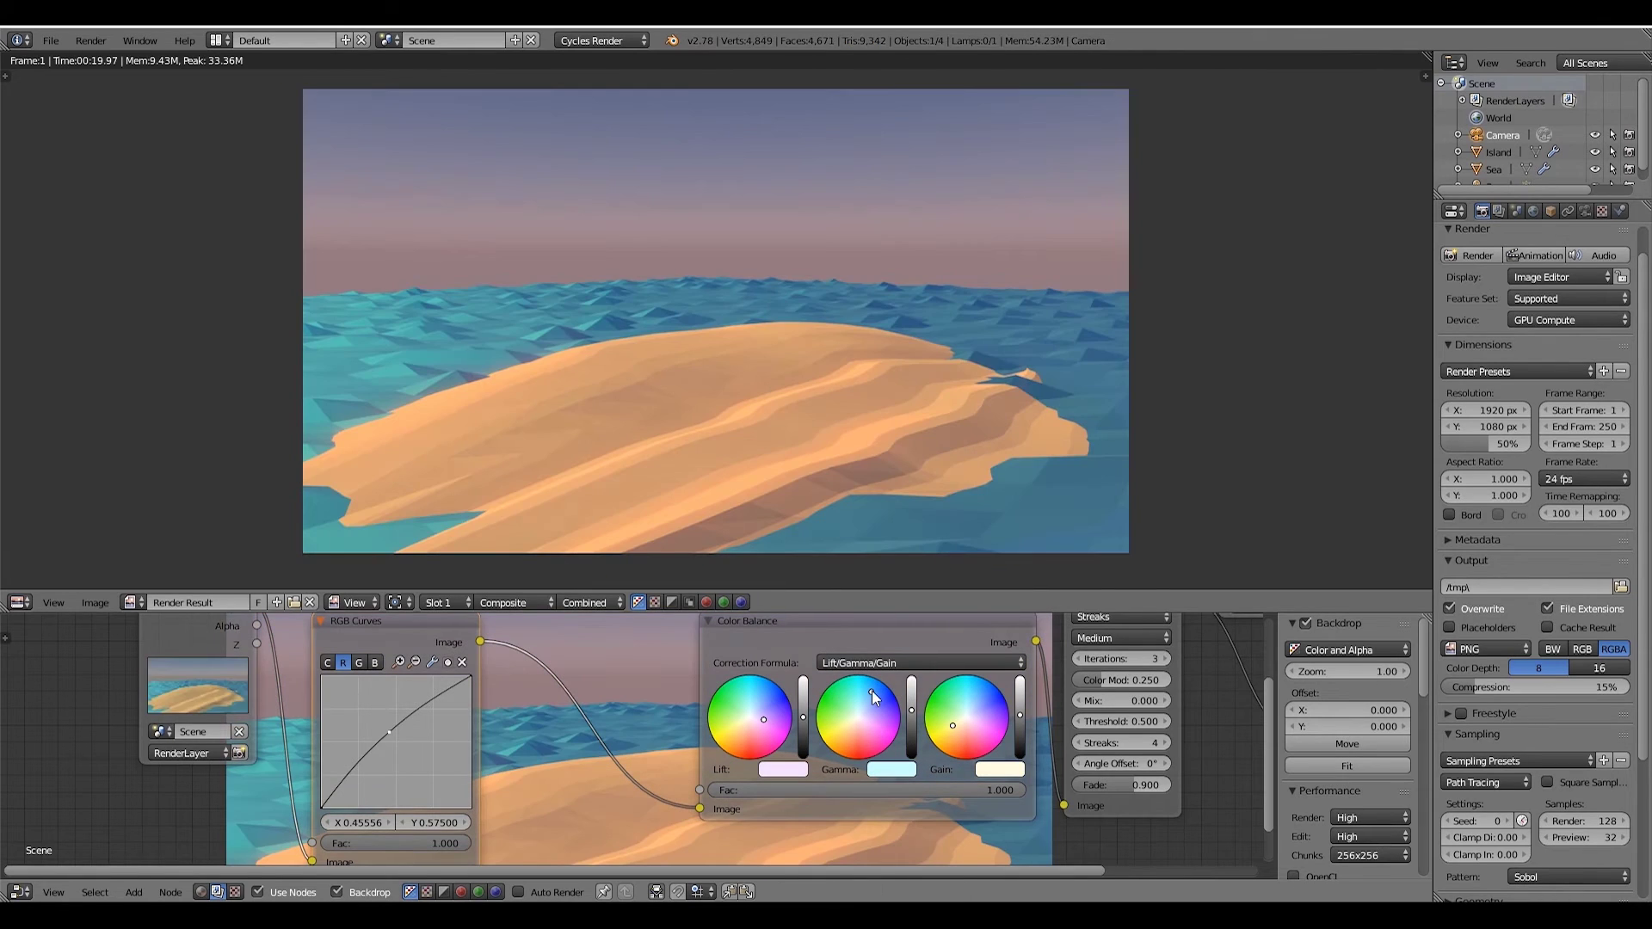
left_click_drag(864, 703, 871, 695)
- Try bending the green channel curve of RGB Curves down to about X 0.661, Y 0.313, and undo it
left_click(361, 663)
left_click_drag(405, 735, 422, 773)
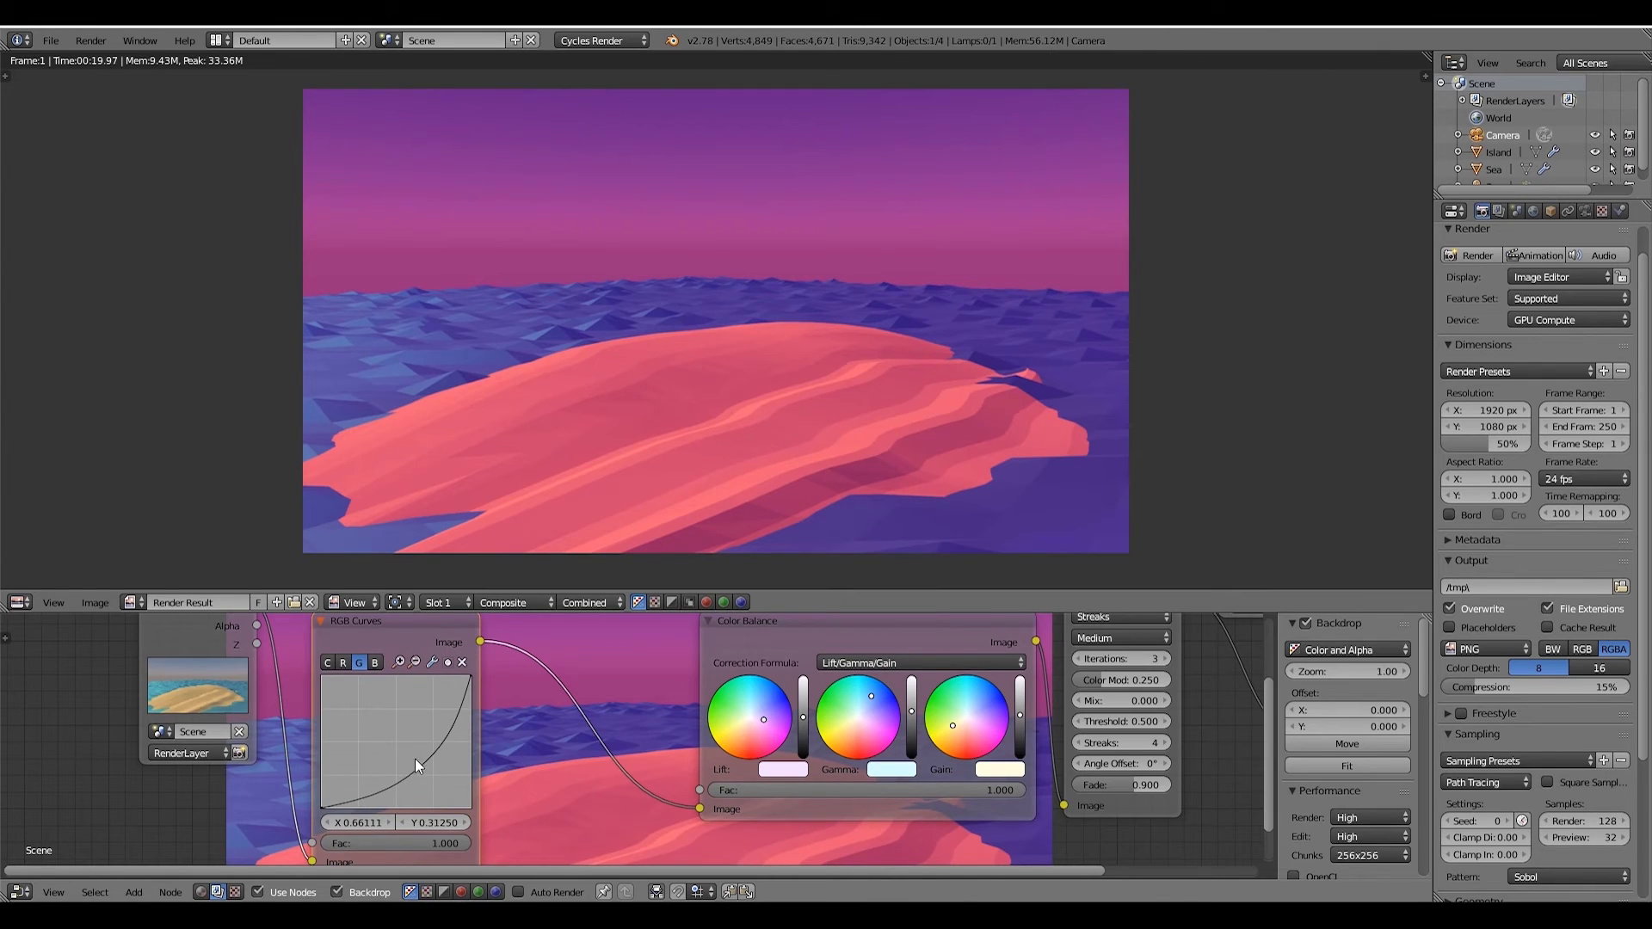
key("ctrl+z")
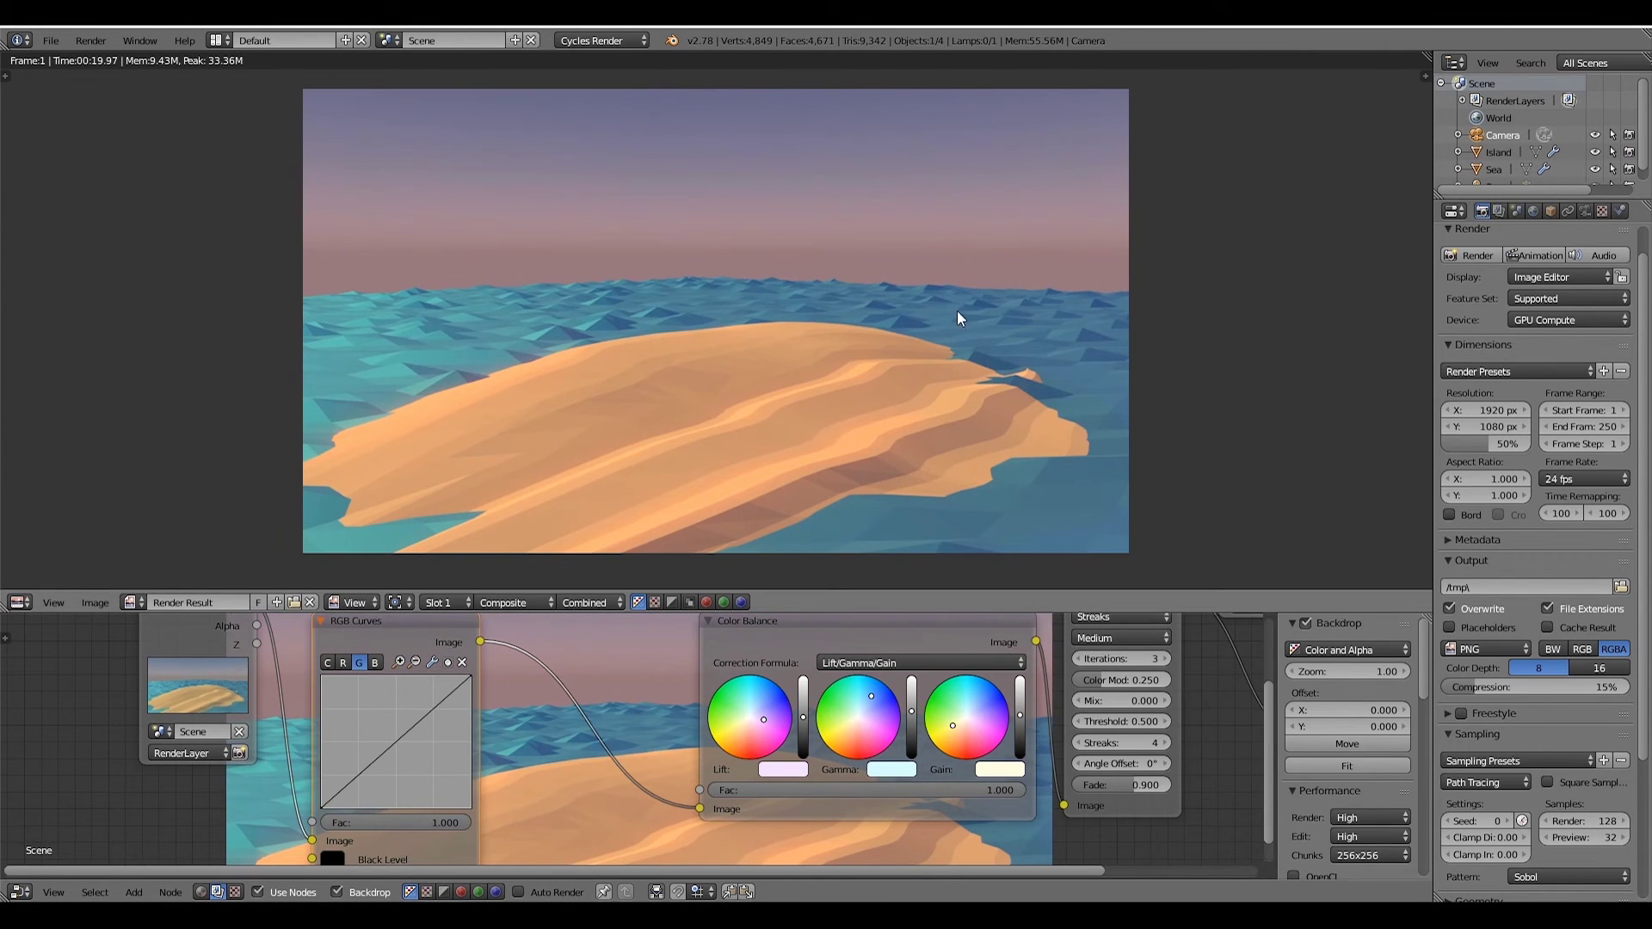
- Return to the 3D view, set the Island's Bevel modifier width to about 3.85 m and preview it in rendered shading
key("Escape")
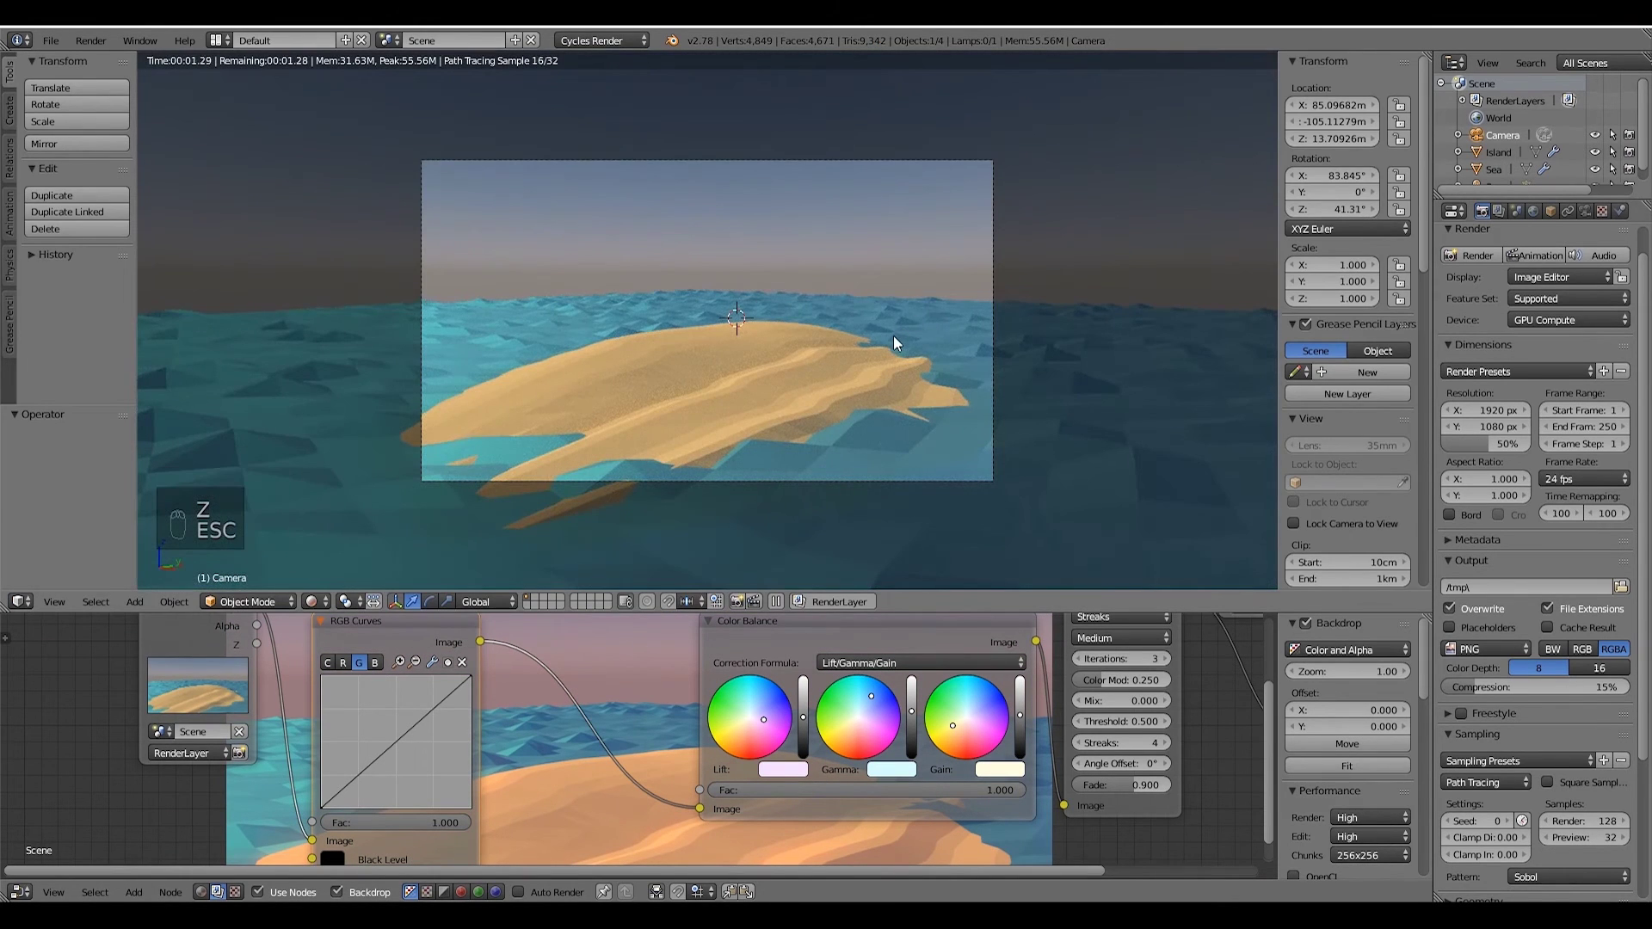
right_click(796, 368)
left_click(1585, 211)
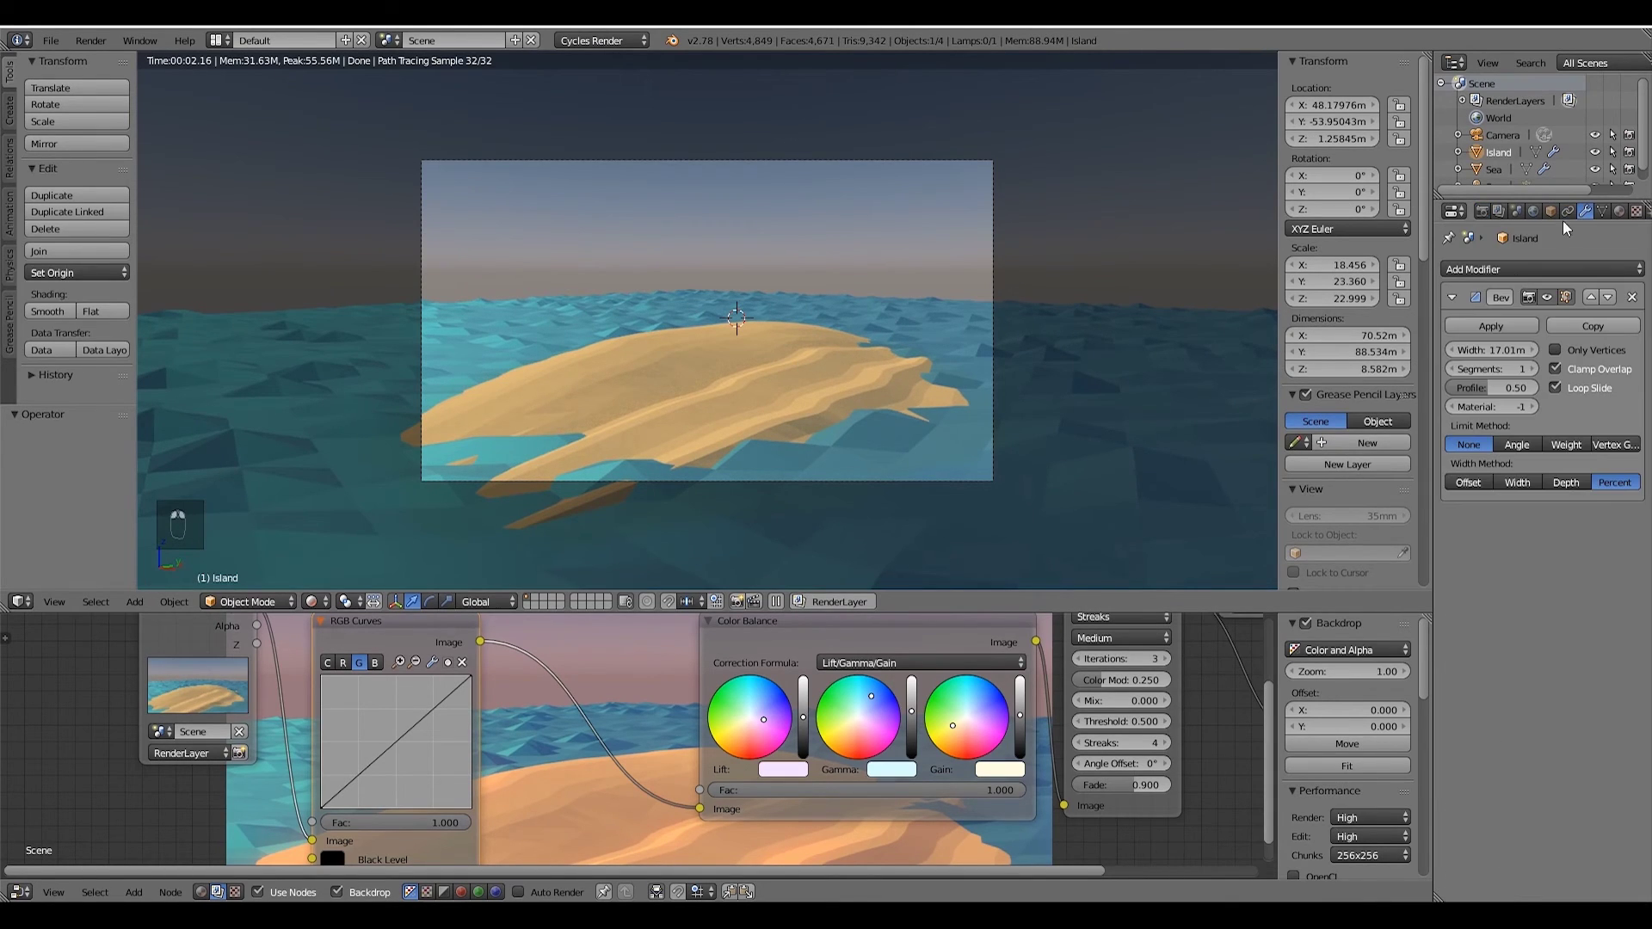
left_click_drag(1491, 356, 1405, 351)
key("z")
key("shift+z")
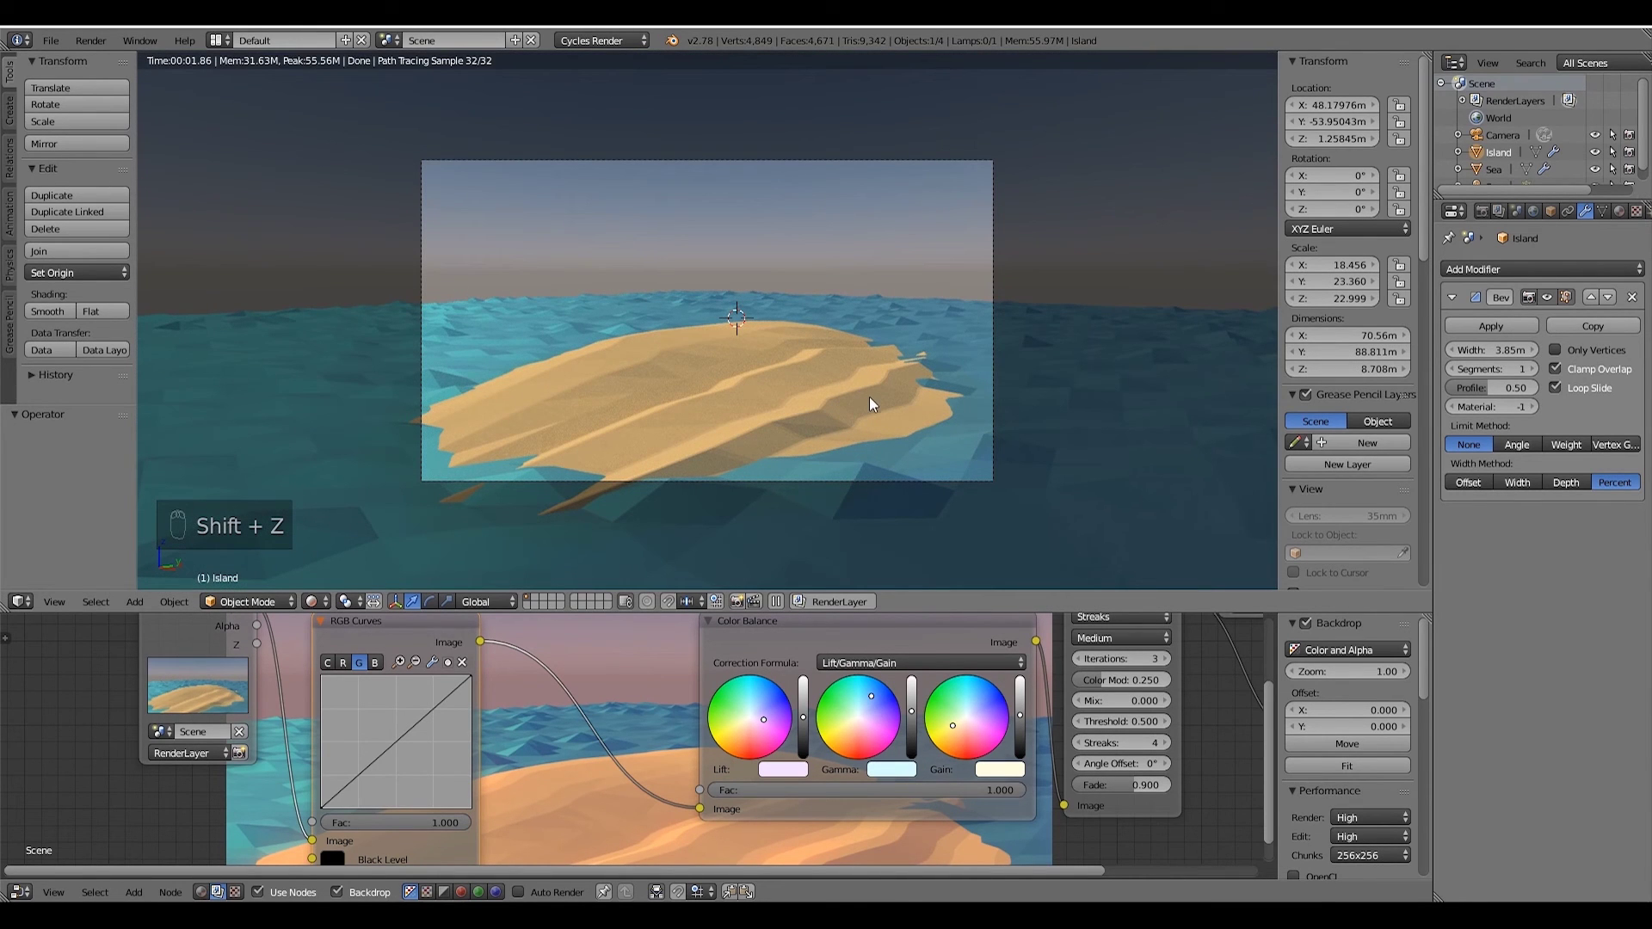
- Apply smooth shading to the Island in solid display and preview it again in rendered shading
key("z")
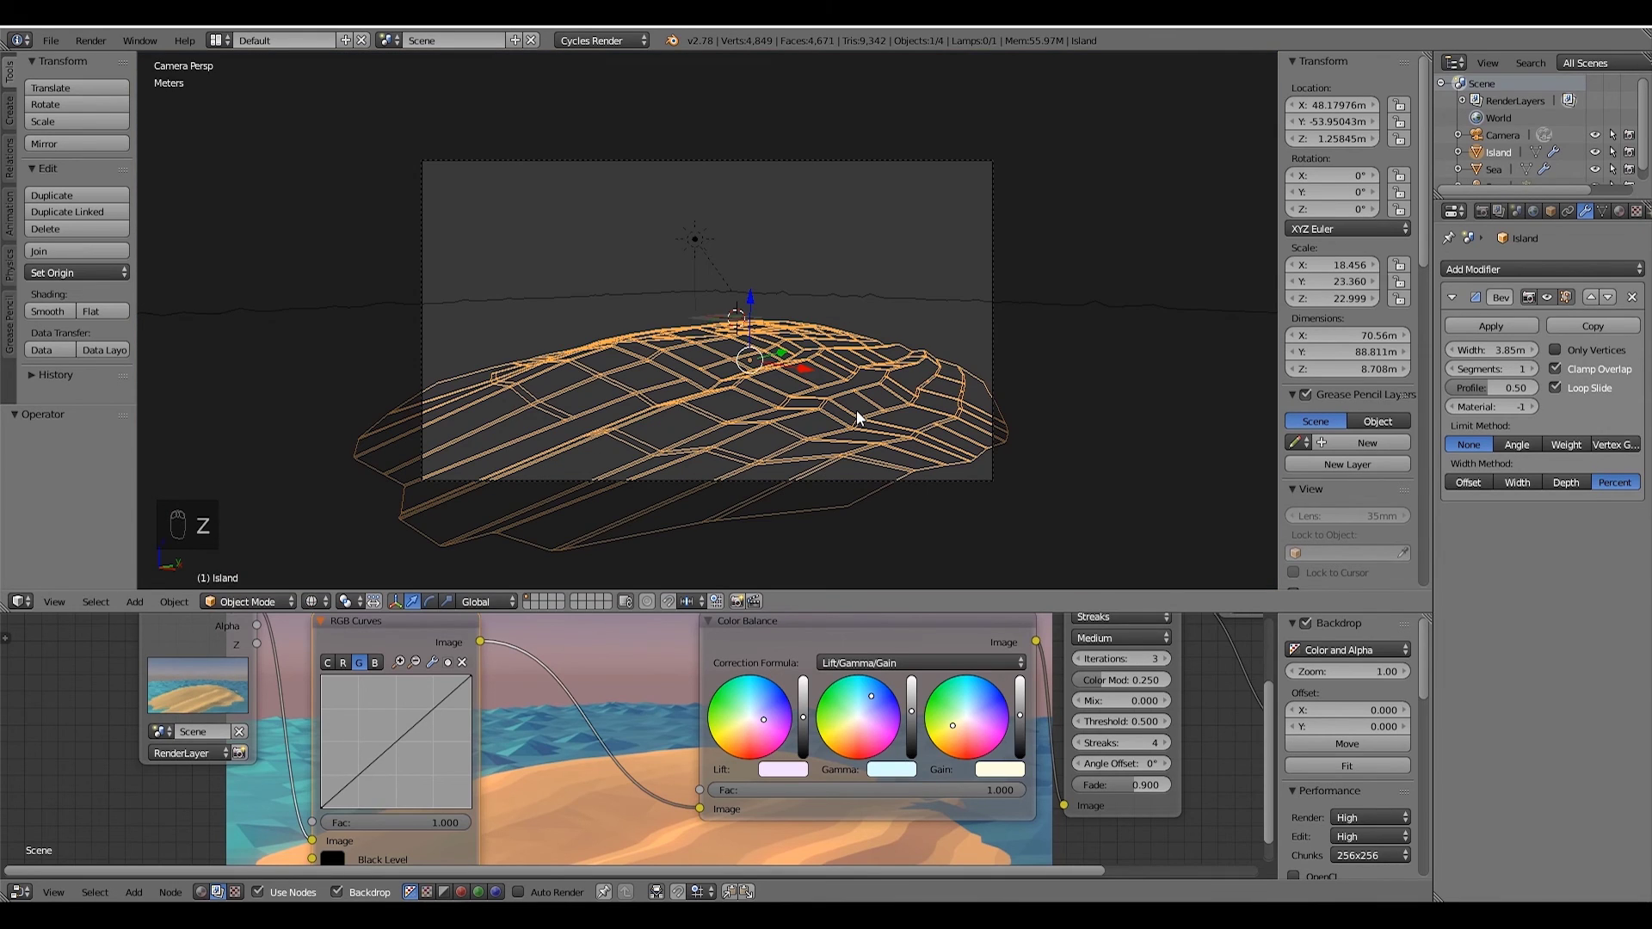
key("z")
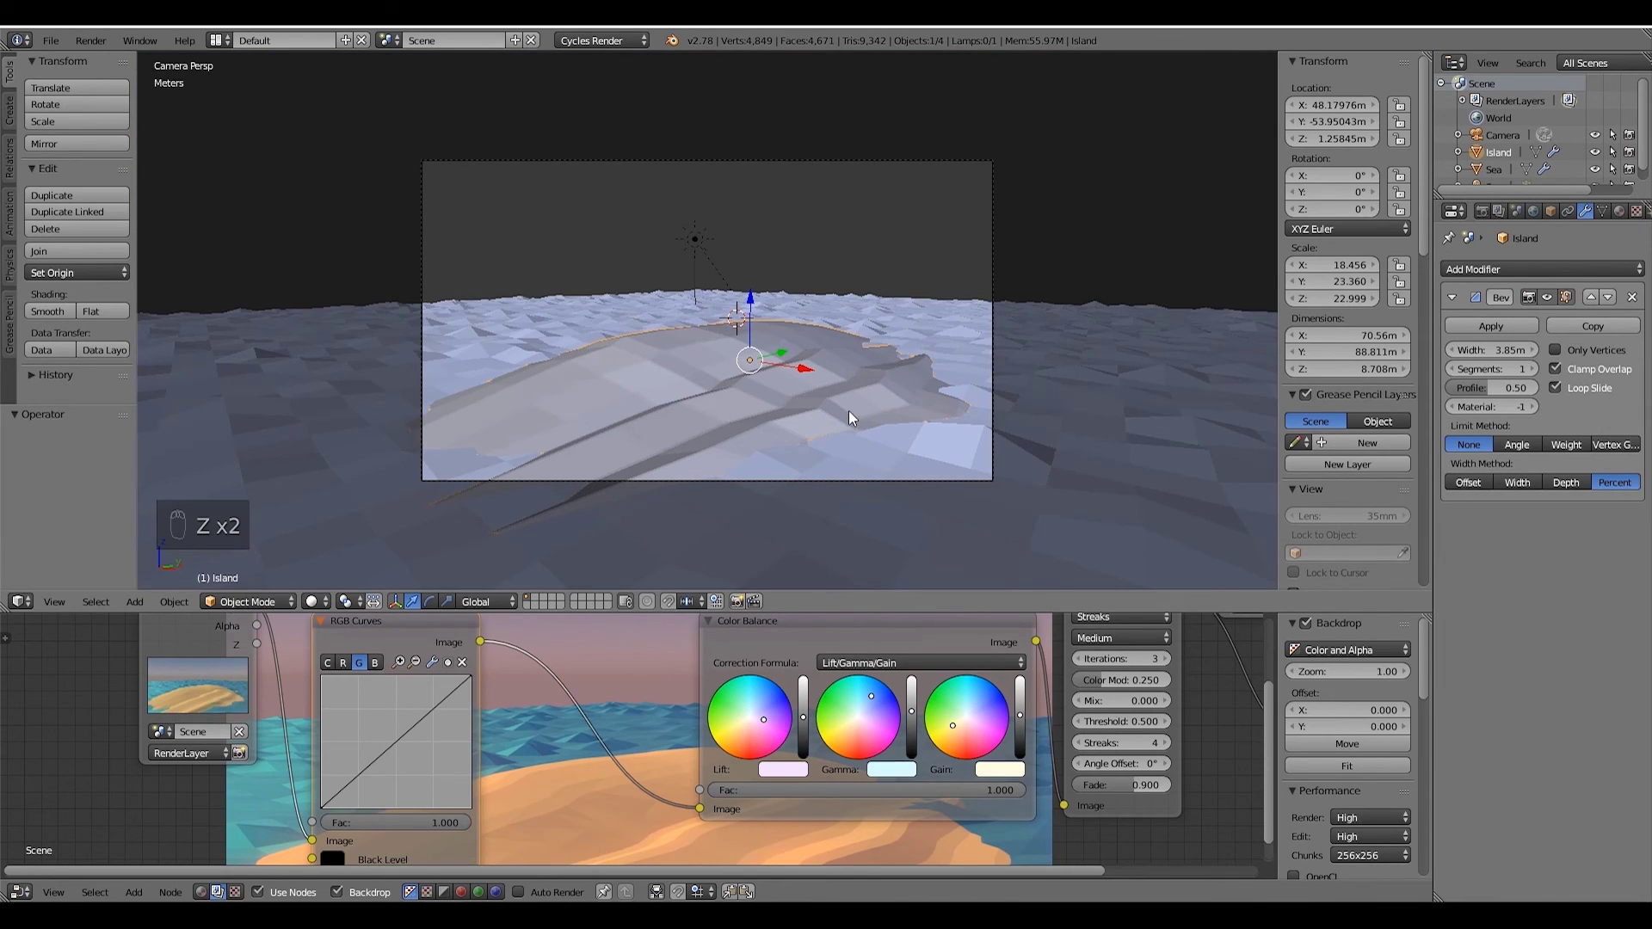
left_click(45, 312)
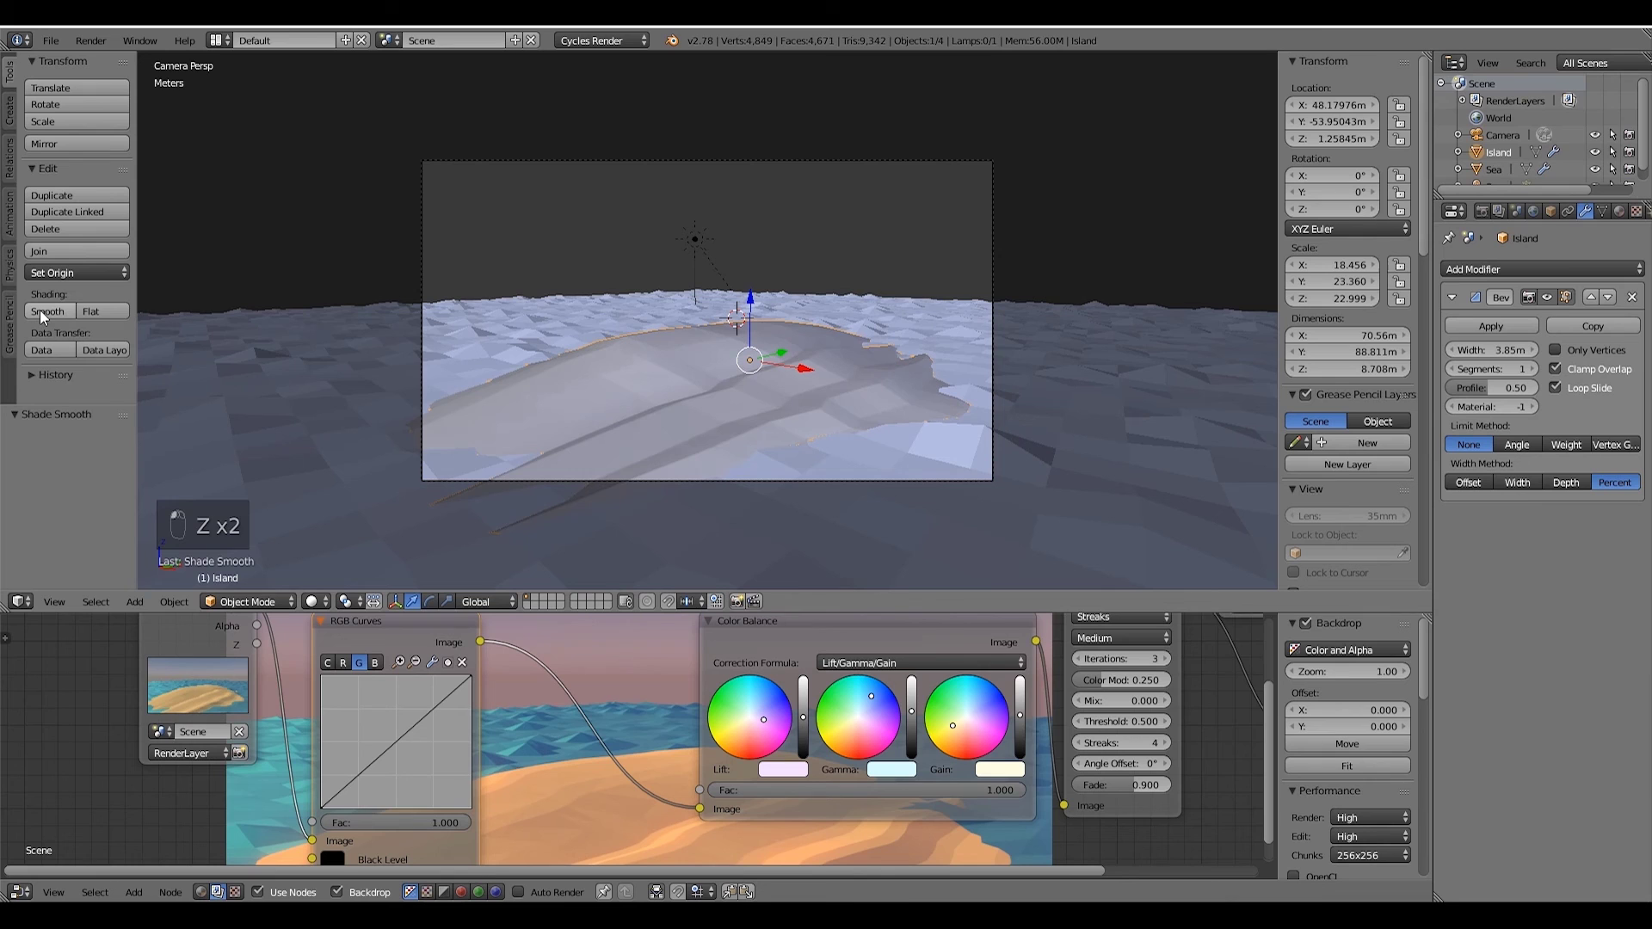
key("z")
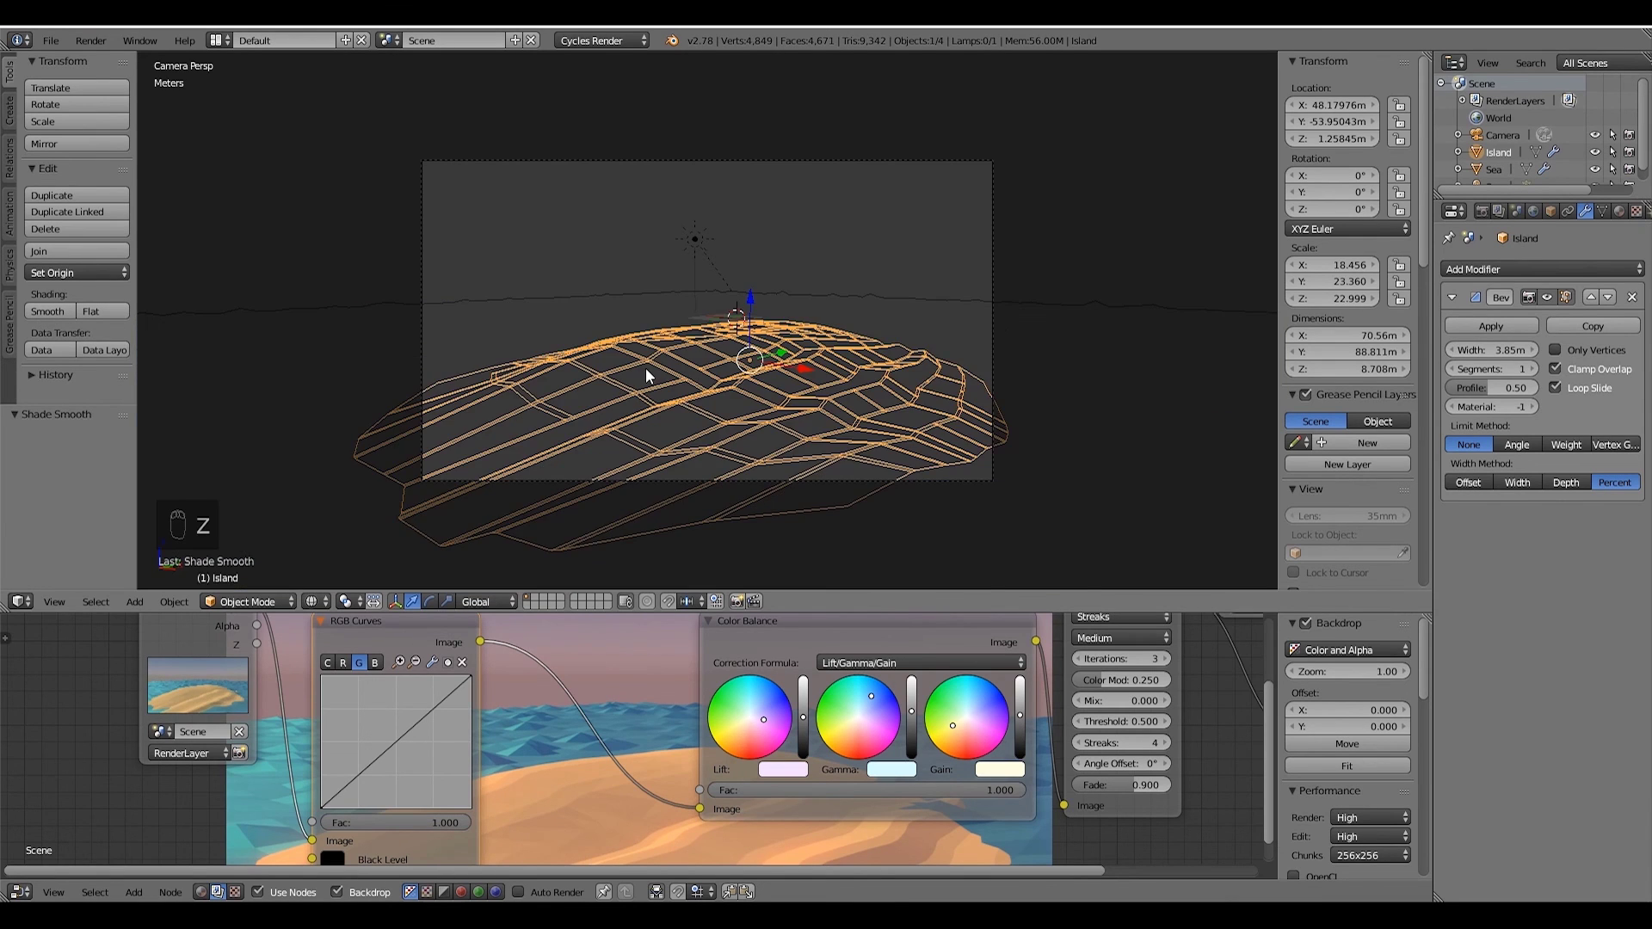
key("z")
key("shift+z")
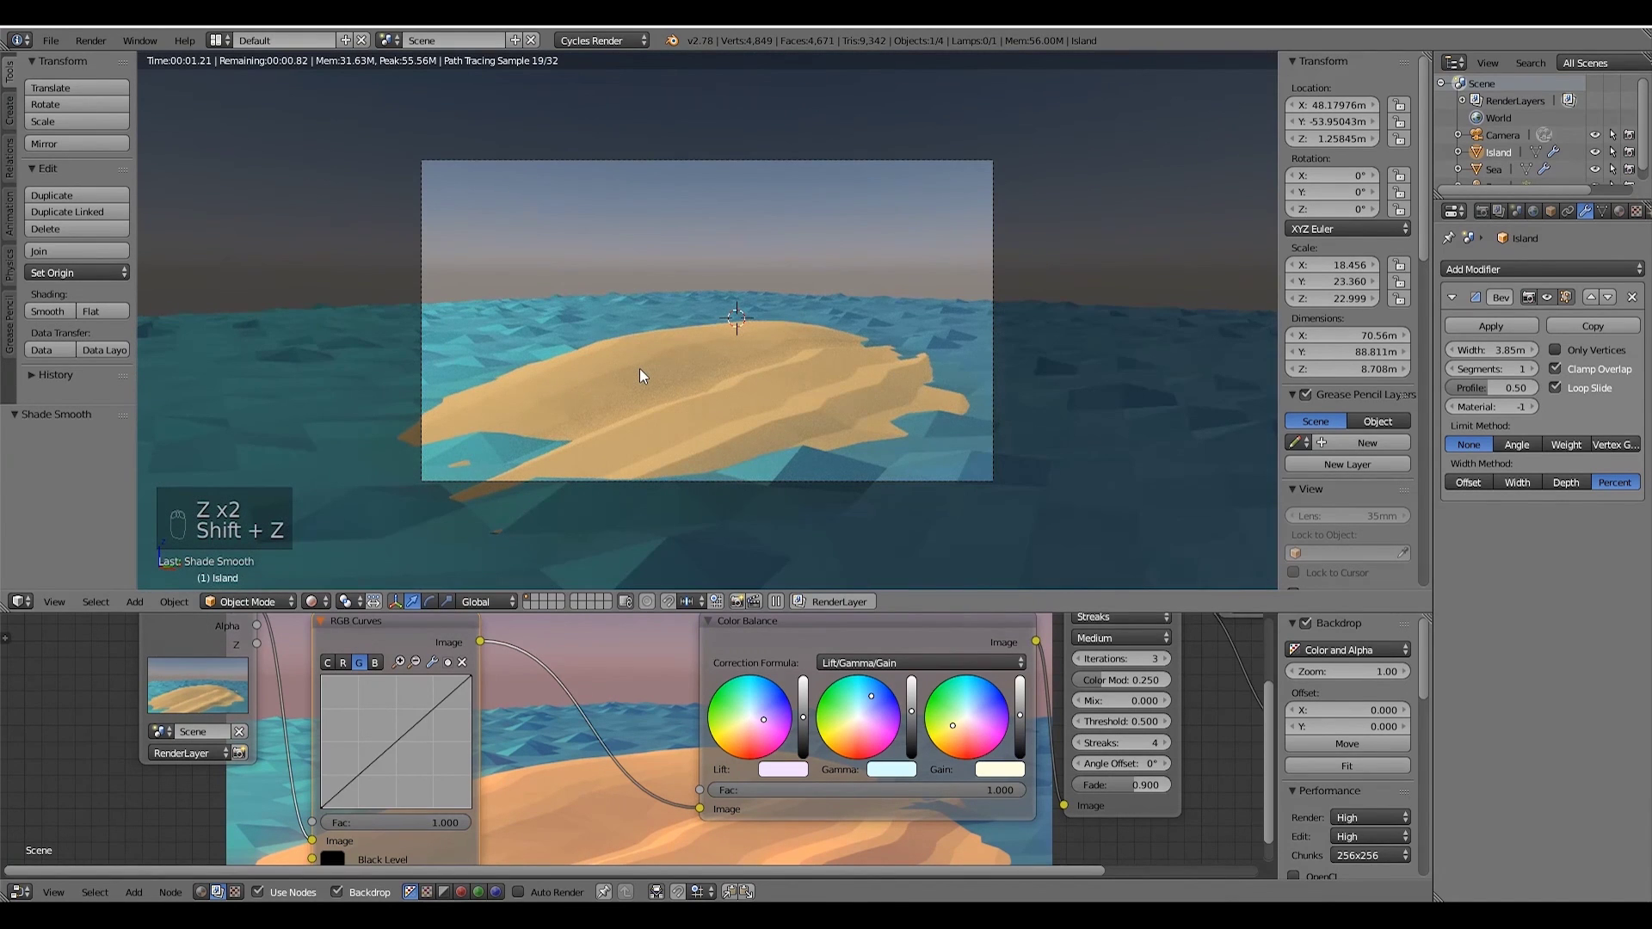